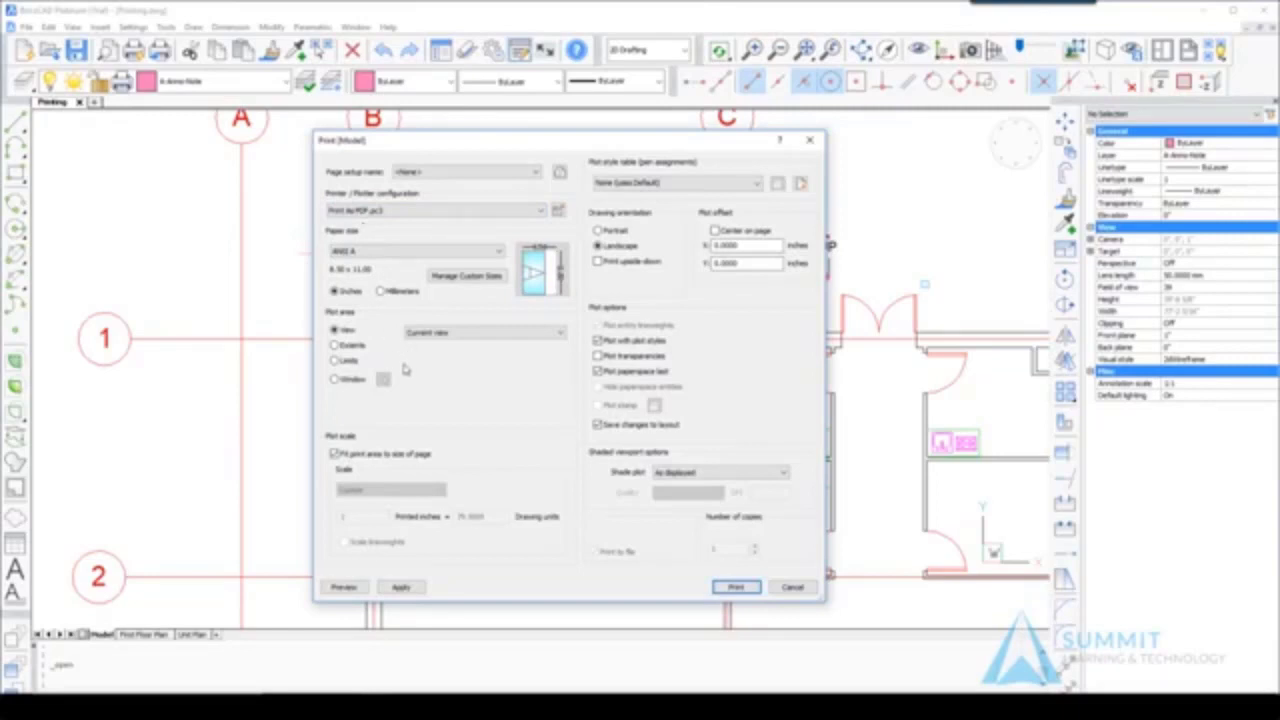
Step: Set the model print's paper size to Arch D and center the plot on the page
left_click(400, 251)
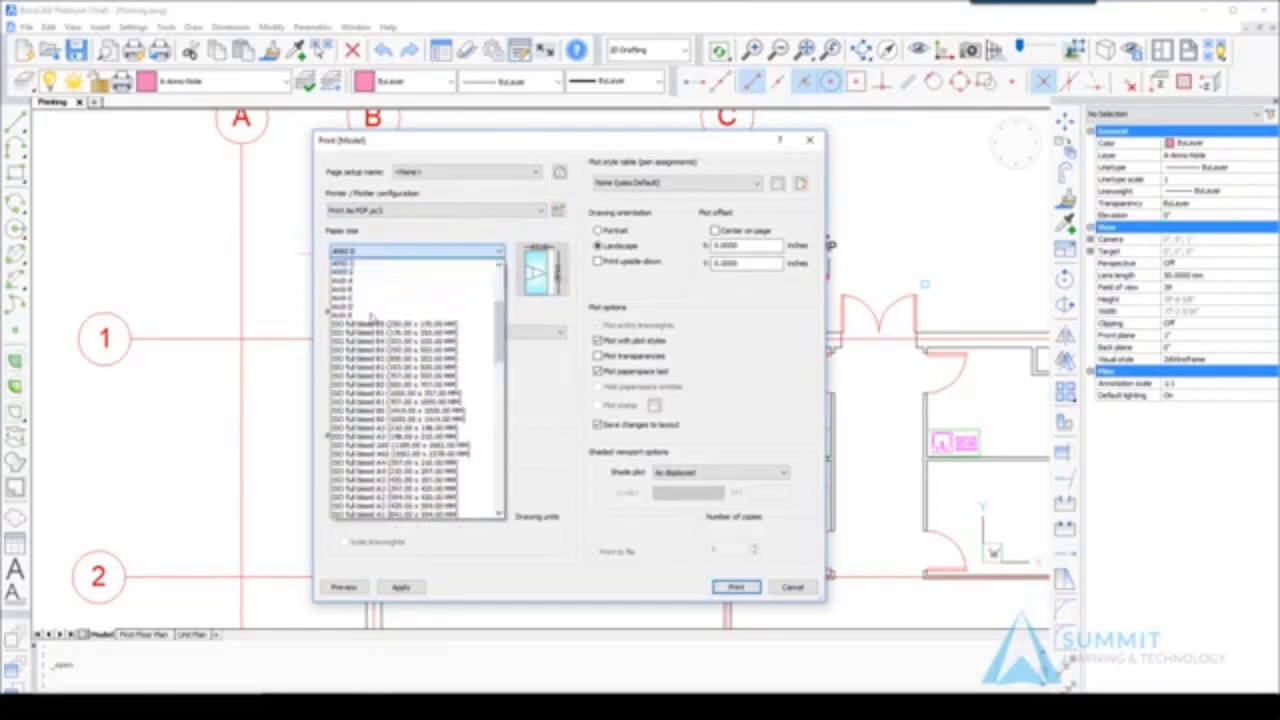
scroll(372, 406, "down", 3)
scroll(372, 408, "up", 3)
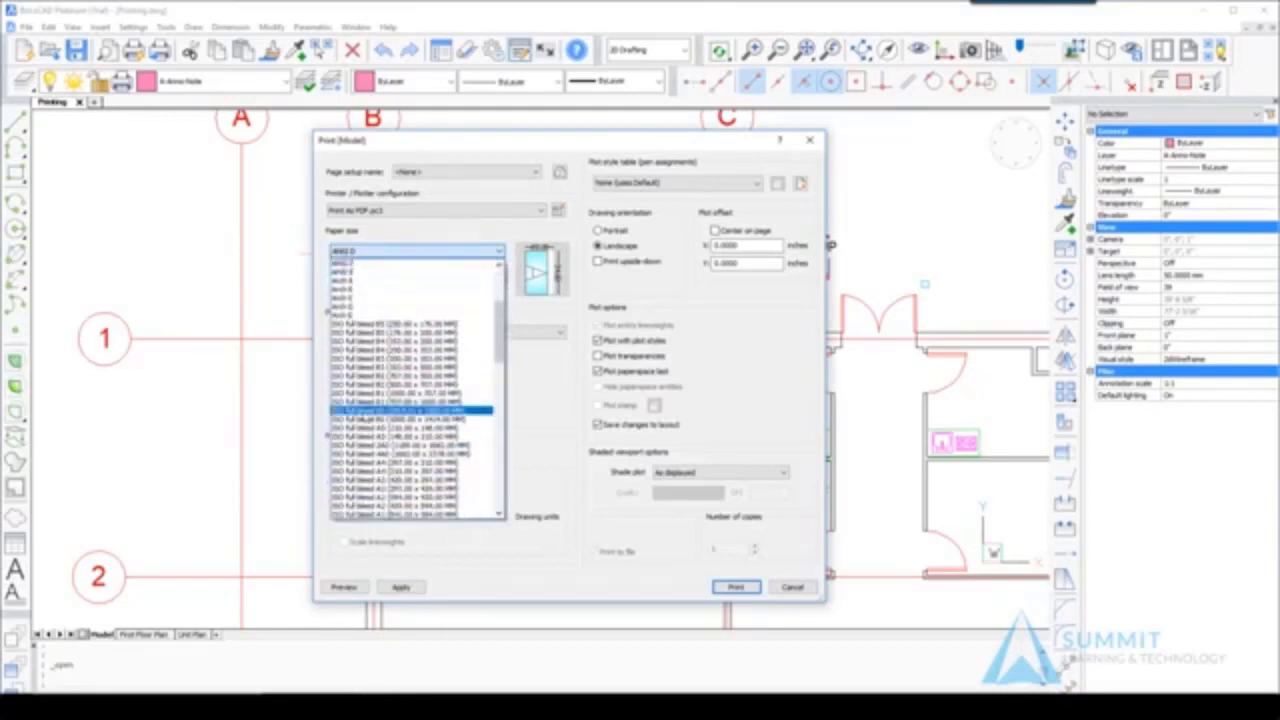
left_click(375, 307)
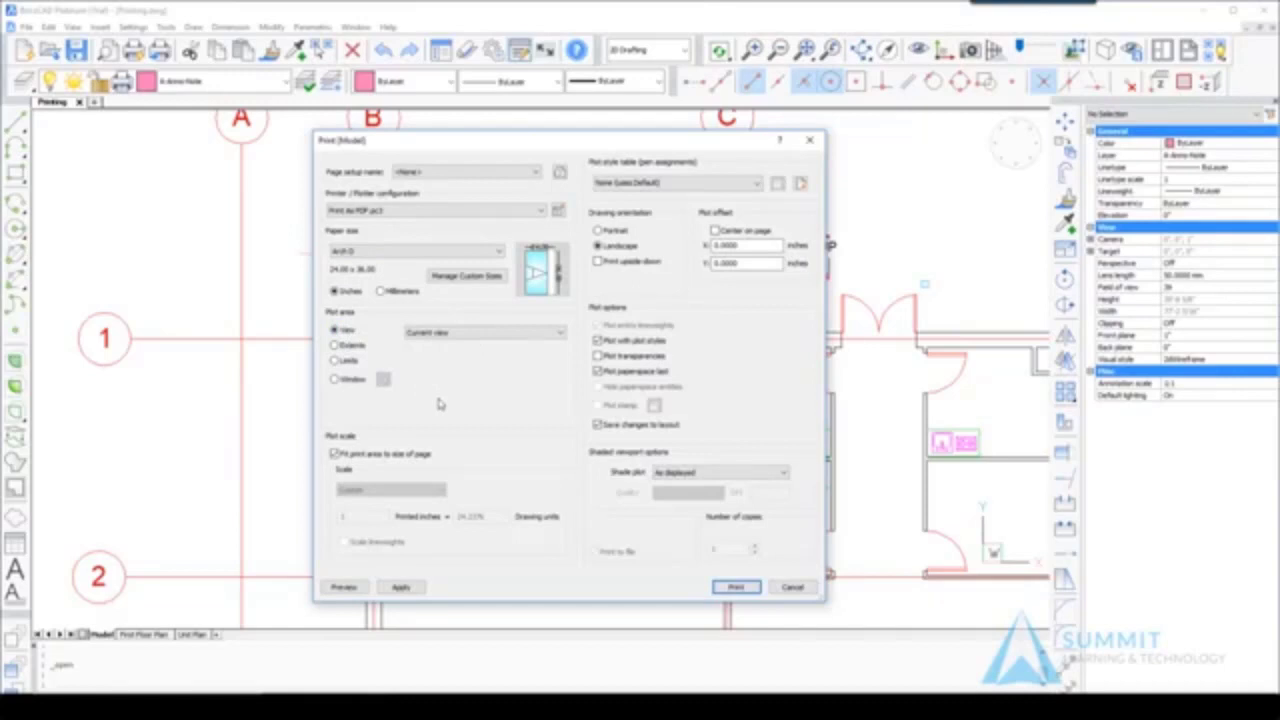
left_click(714, 231)
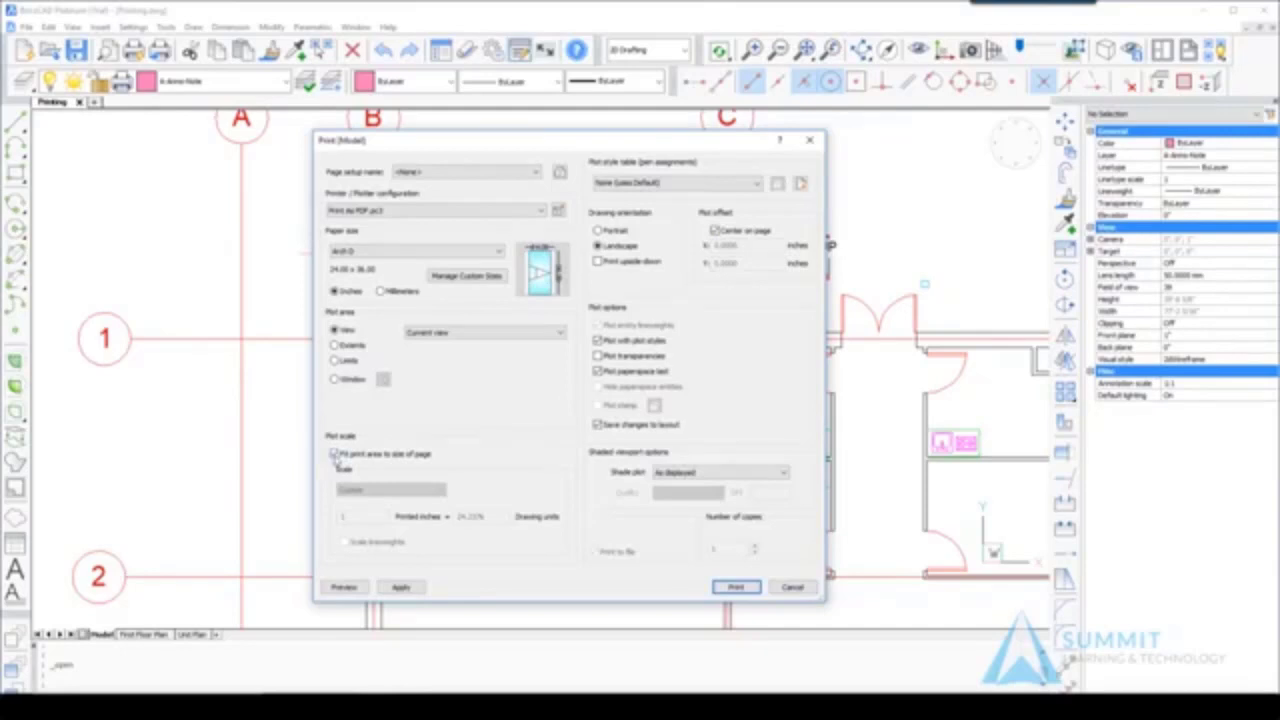
Step: Preview the model print with the current view and with the drawing extents as the plot area
left_click(345, 588)
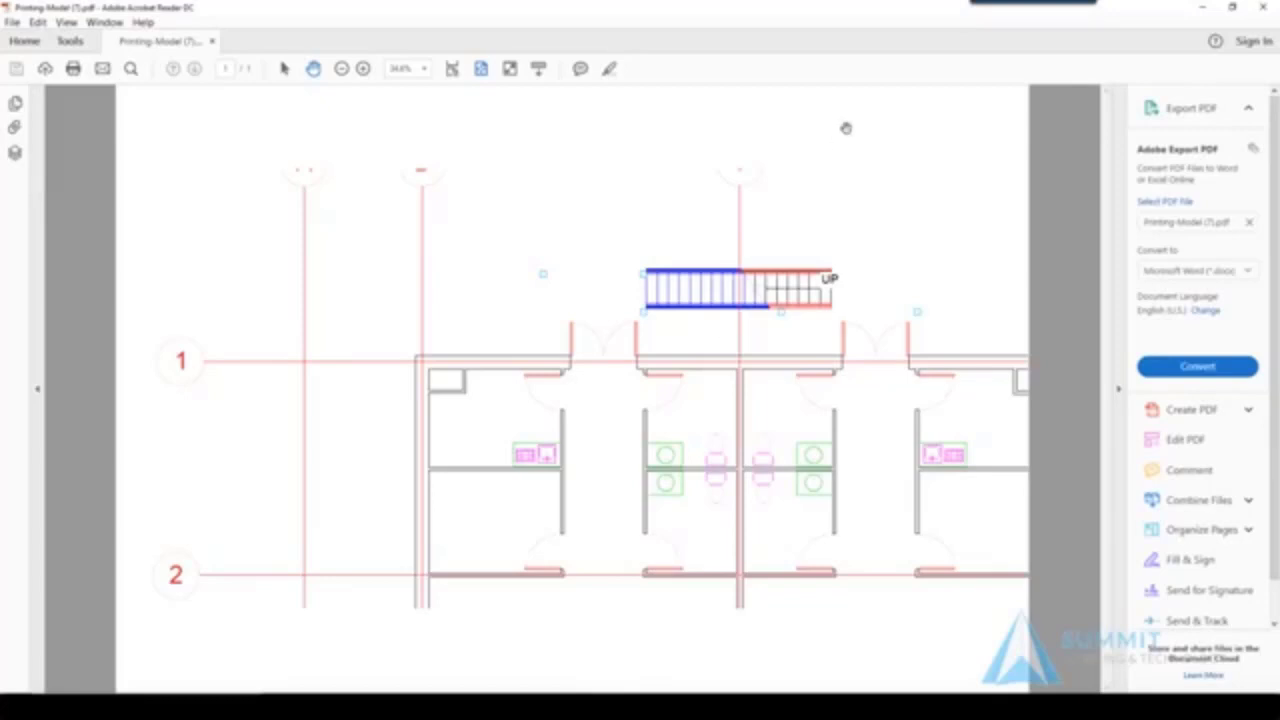
scroll(777, 513, "down", 2, "ctrl")
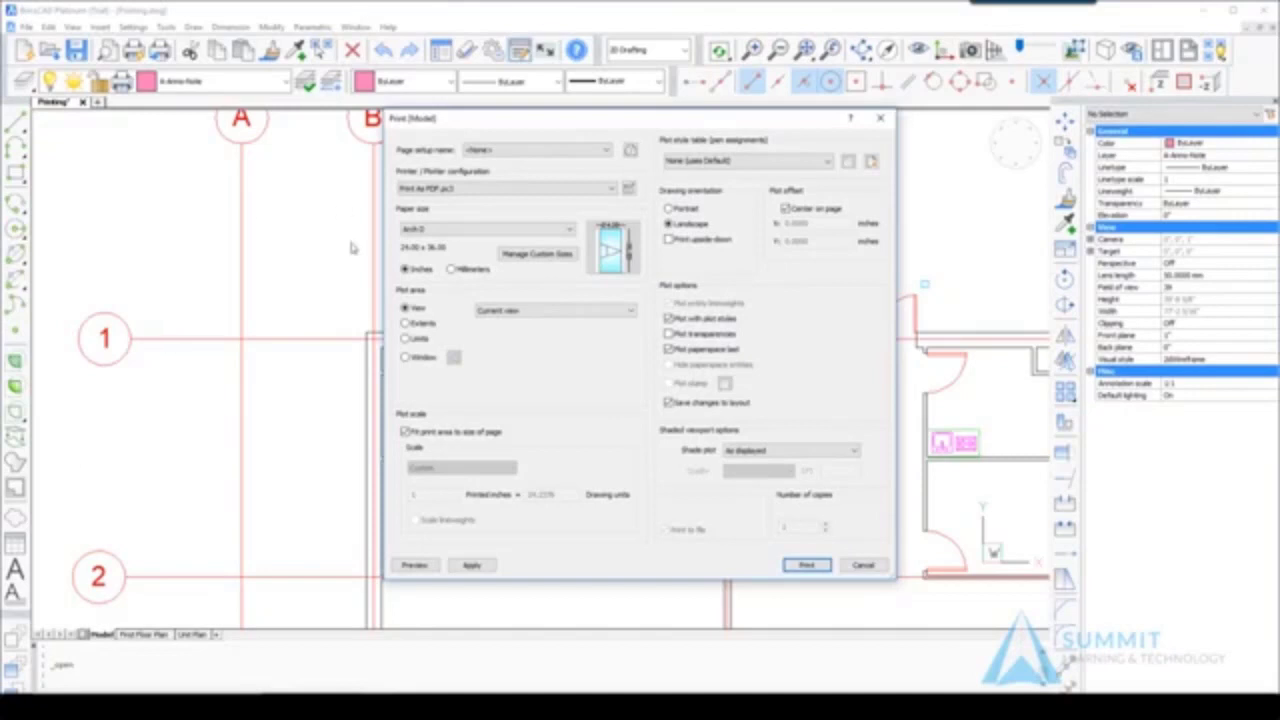
left_click(406, 324)
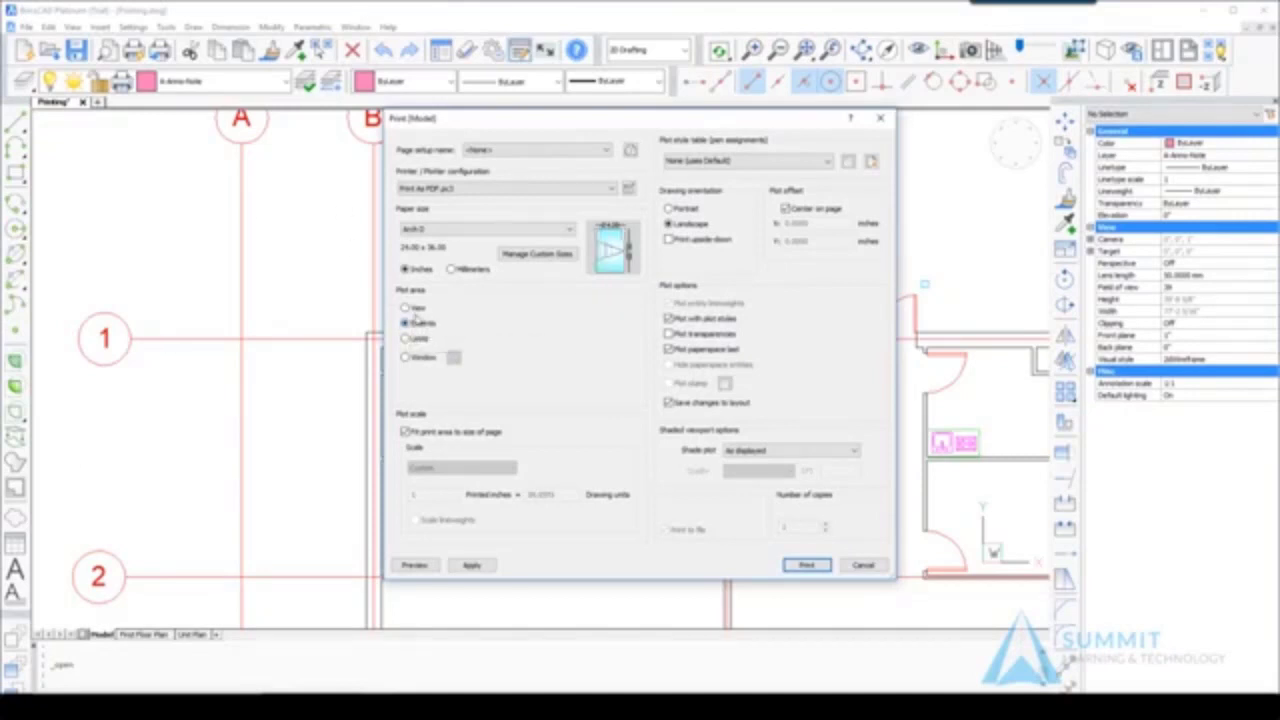
left_click(414, 565)
Step: Define a window plot area around the rooms between grid lines B and C, down to grid line 2
left_click(406, 357)
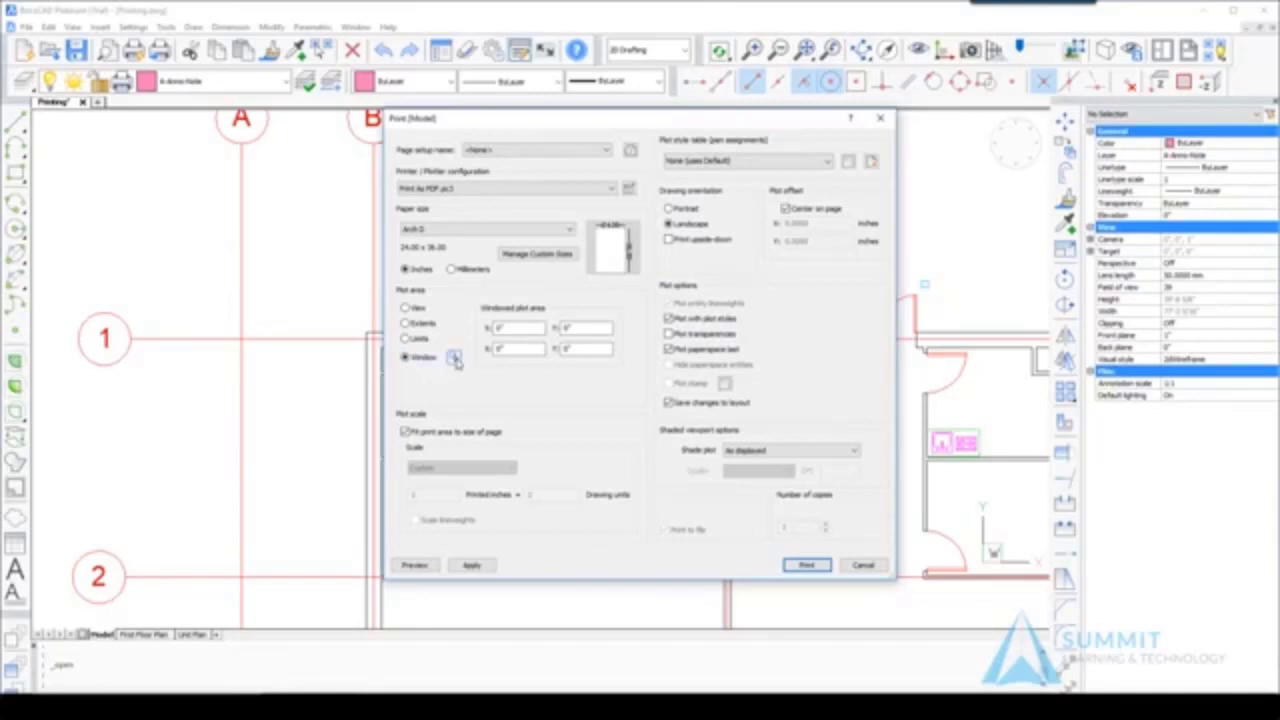
left_click(453, 358)
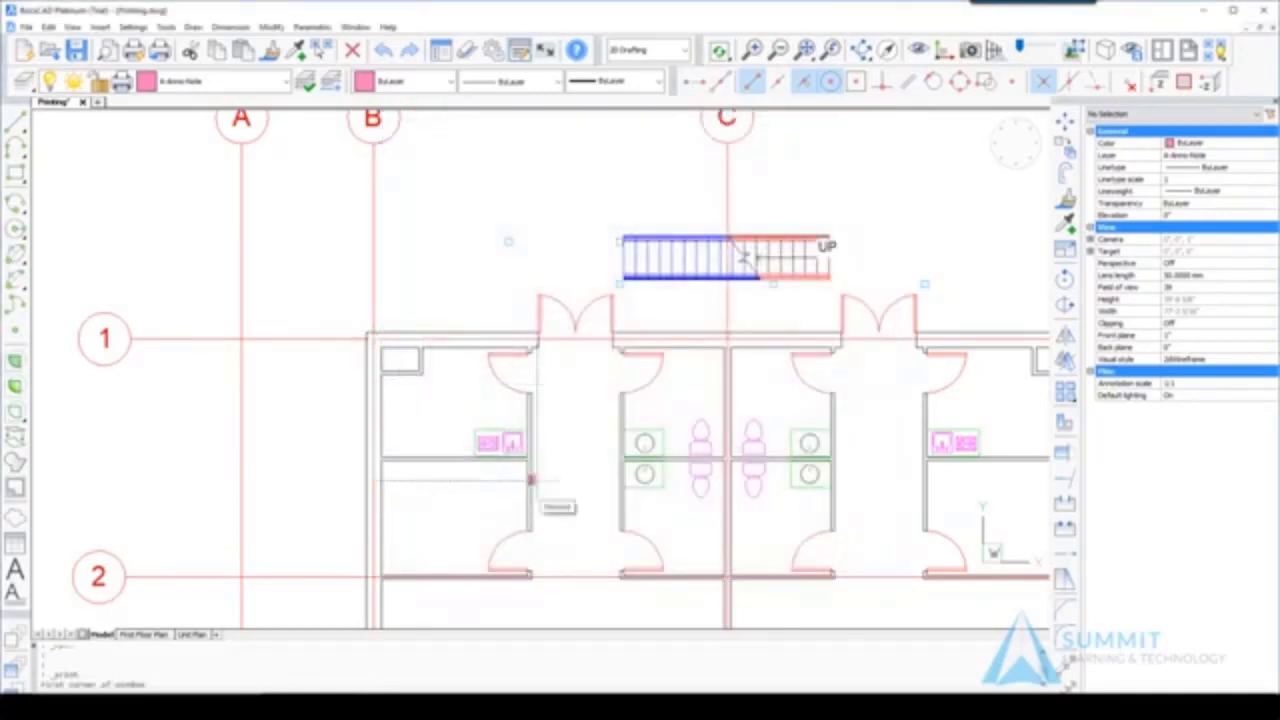
scroll(724, 578, "up", 5)
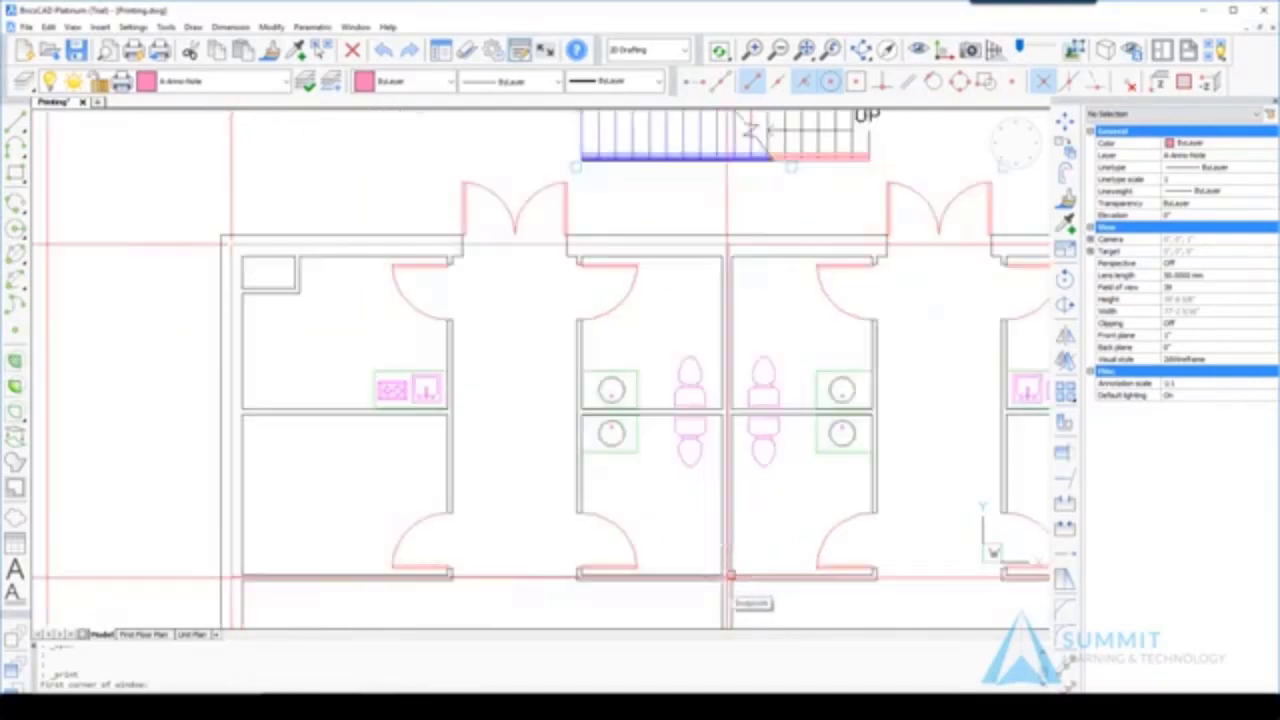
left_click(711, 584)
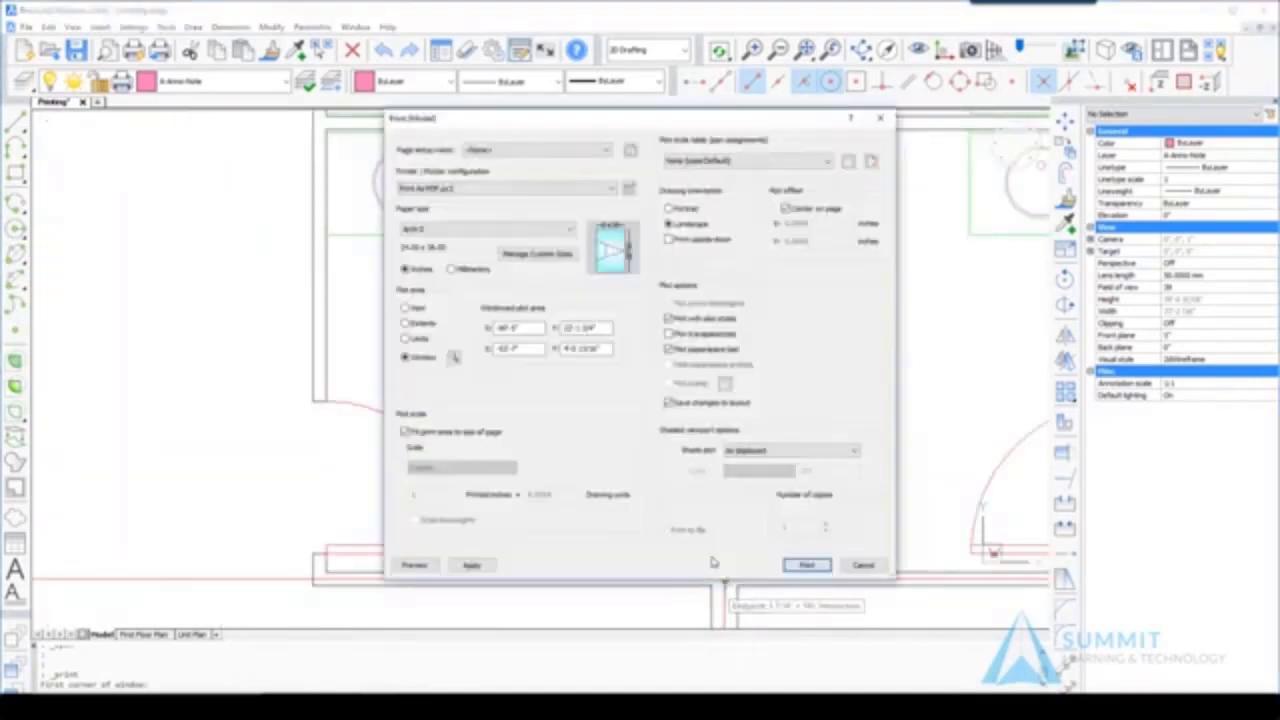
Step: Preview the windowed plot as a full page and close the preview
left_click(413, 566)
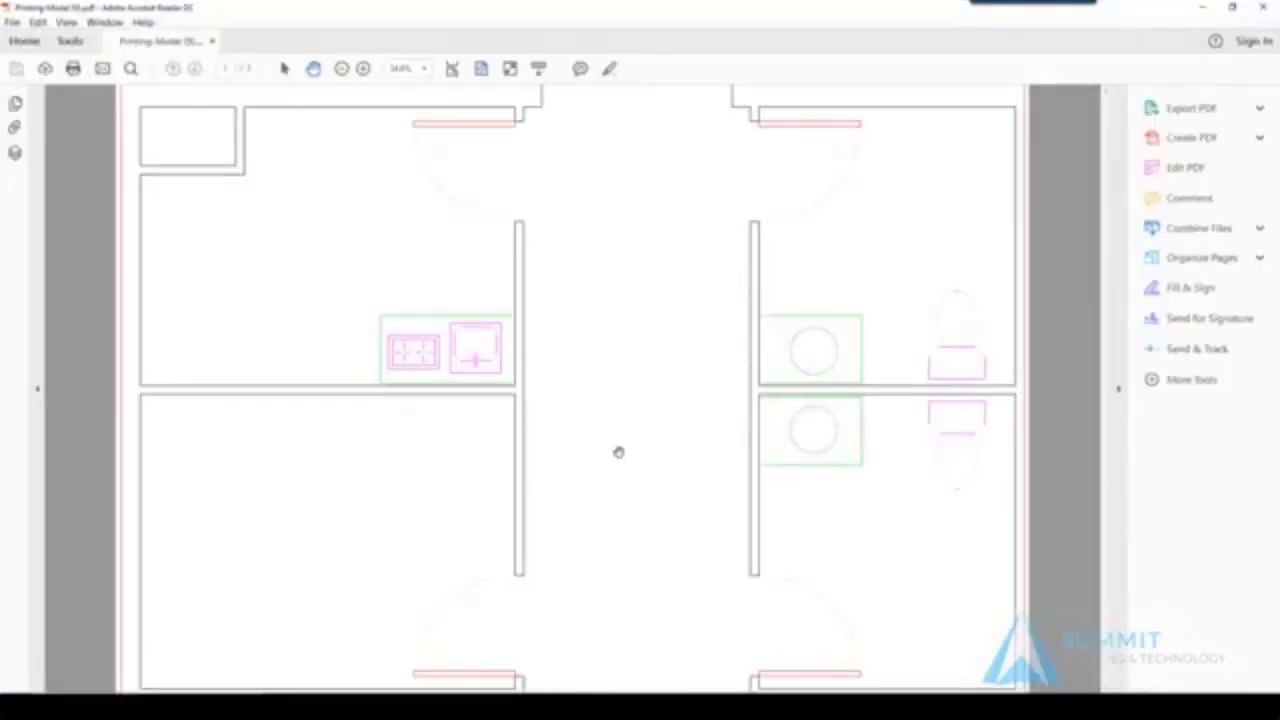
scroll(621, 445, "down", 2, "ctrl")
scroll(621, 445, "up", 1, "ctrl")
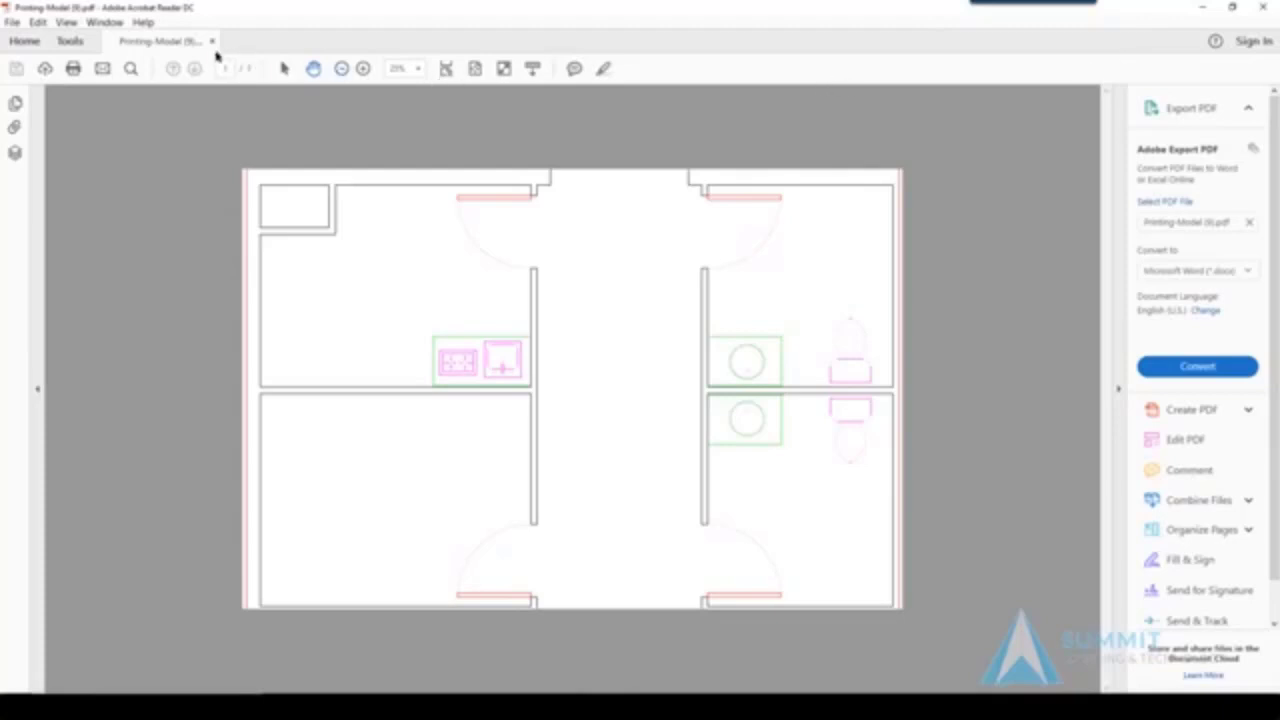
left_click(1265, 8)
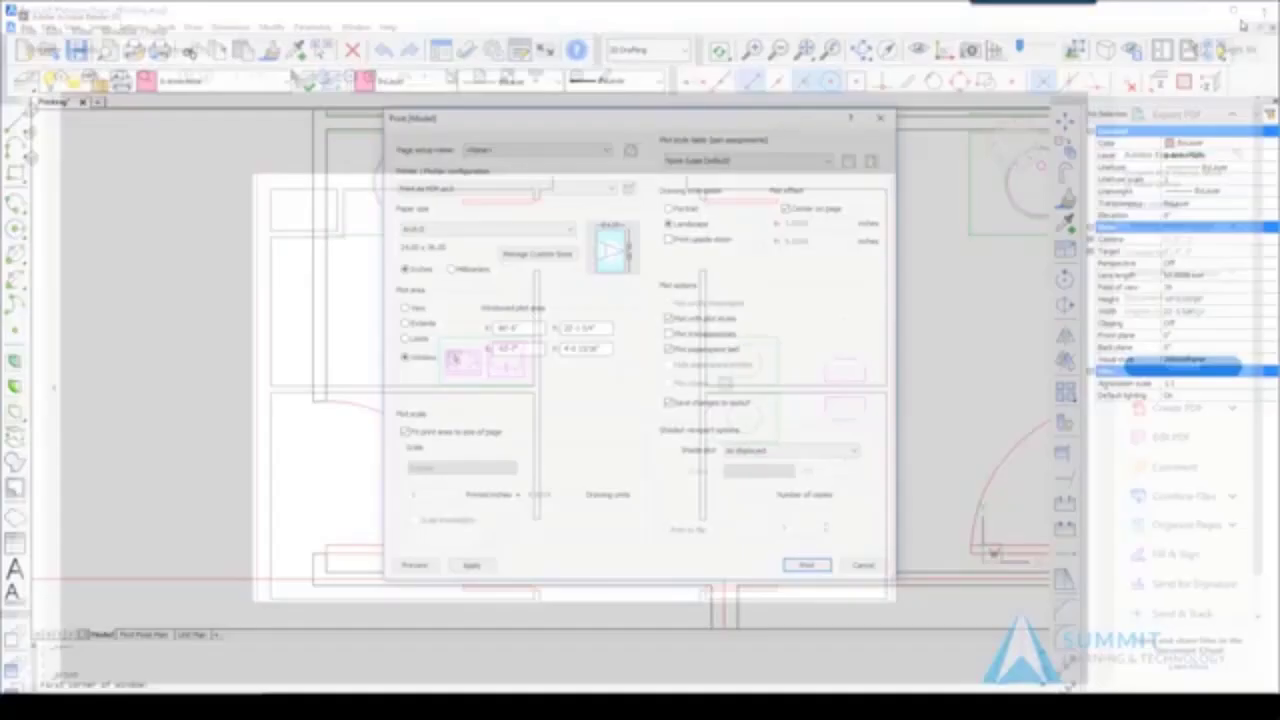
Step: Turn off fitting to the page, set the plot scale to 1/2" = 1'-0", and preview the print
left_click(407, 432)
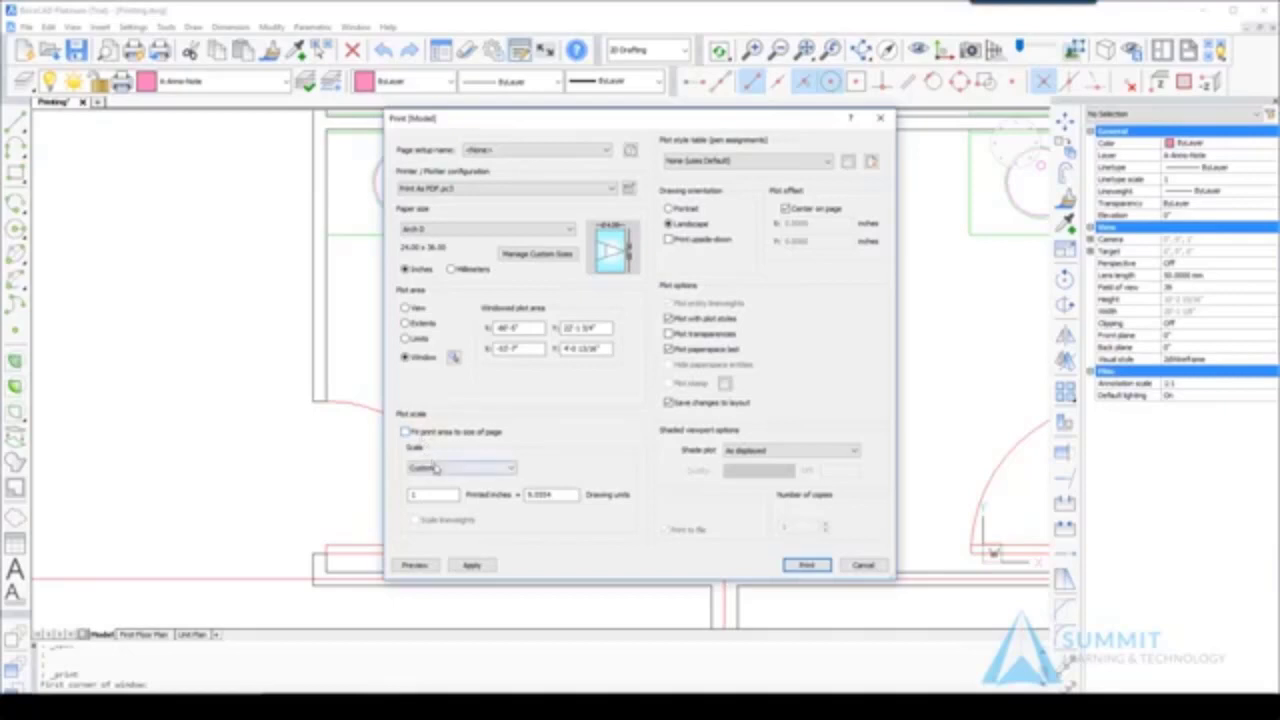
left_click(434, 467)
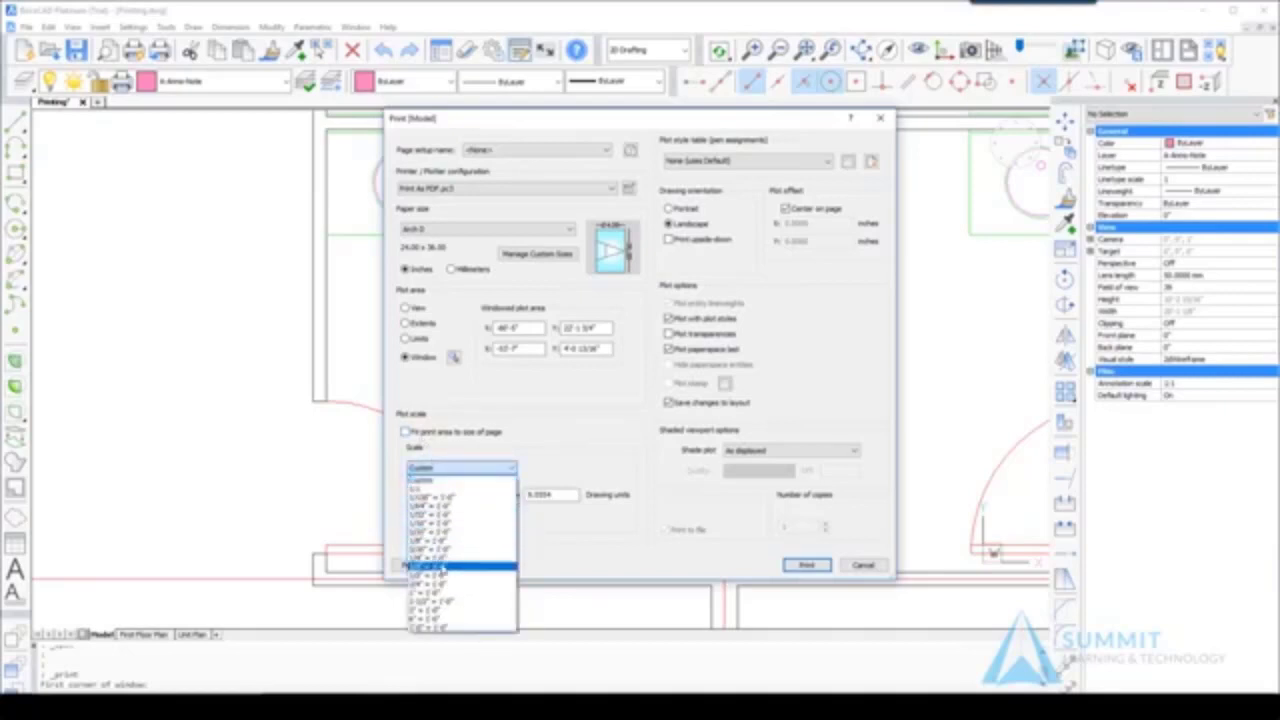
left_click(441, 575)
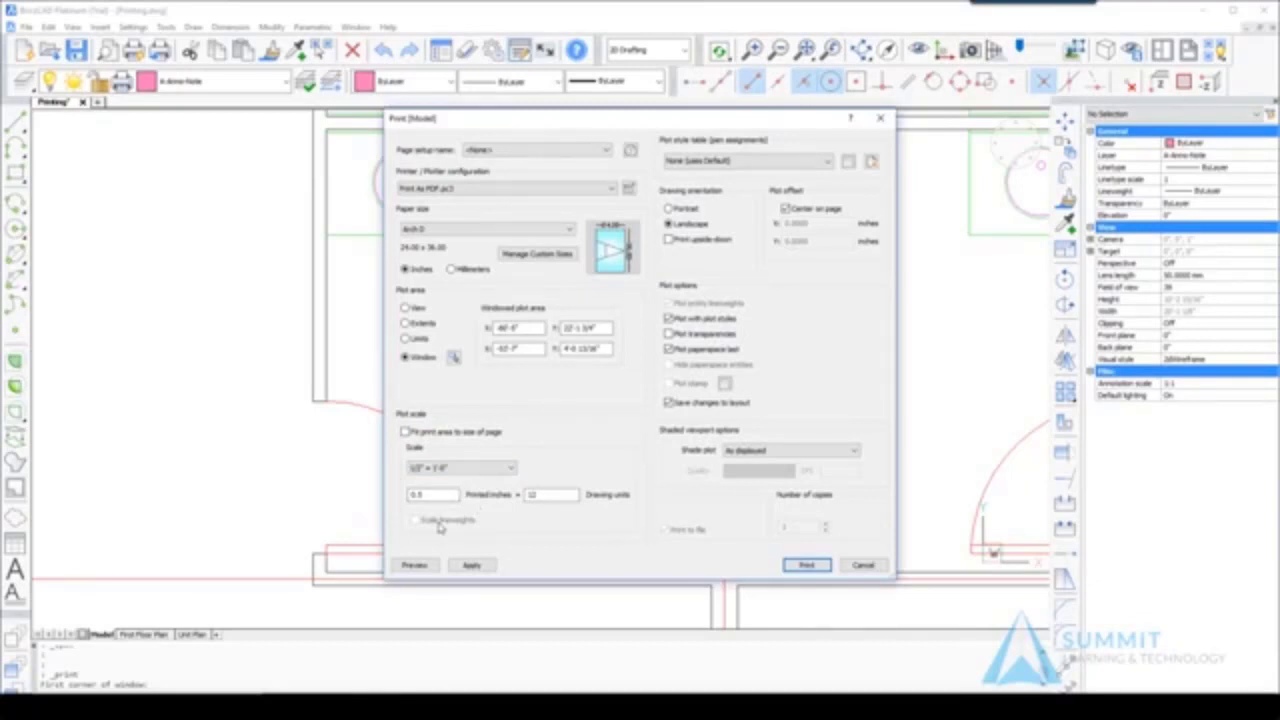
left_click(414, 565)
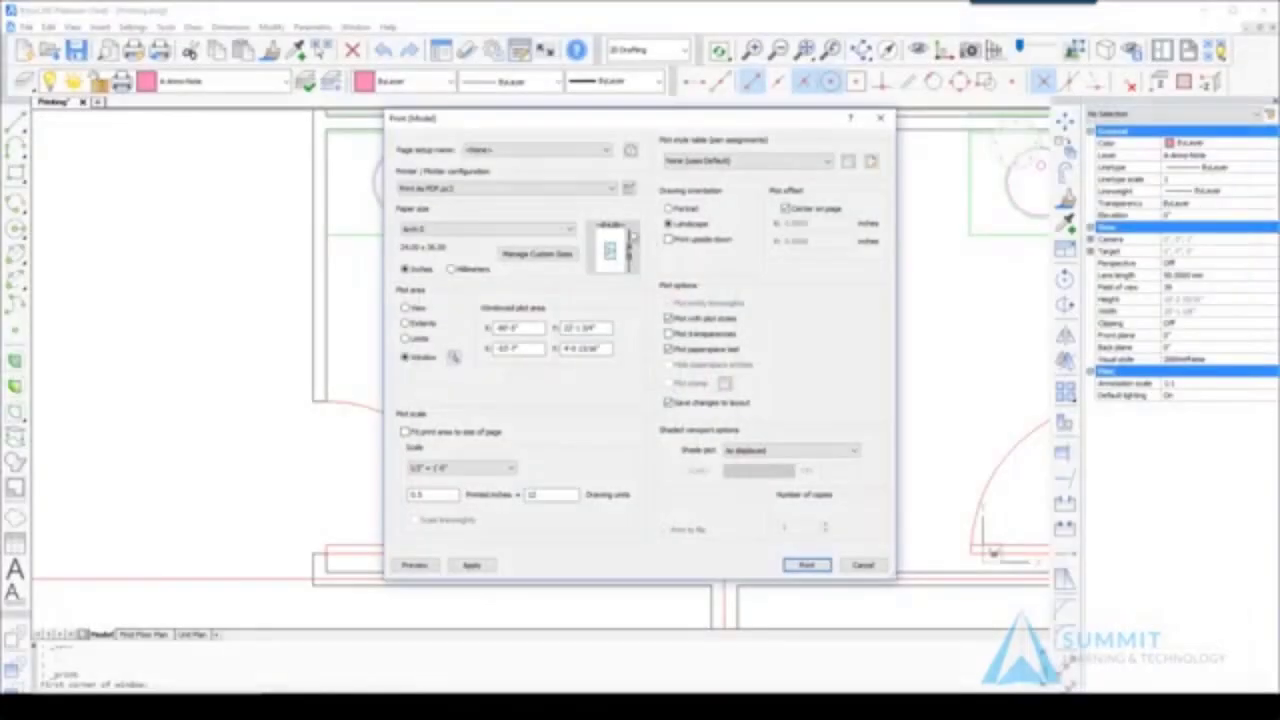
Step: Set the paper size to ANSI B (11.00 x 17.00 Inches) and preview the scaled print
left_click(478, 230)
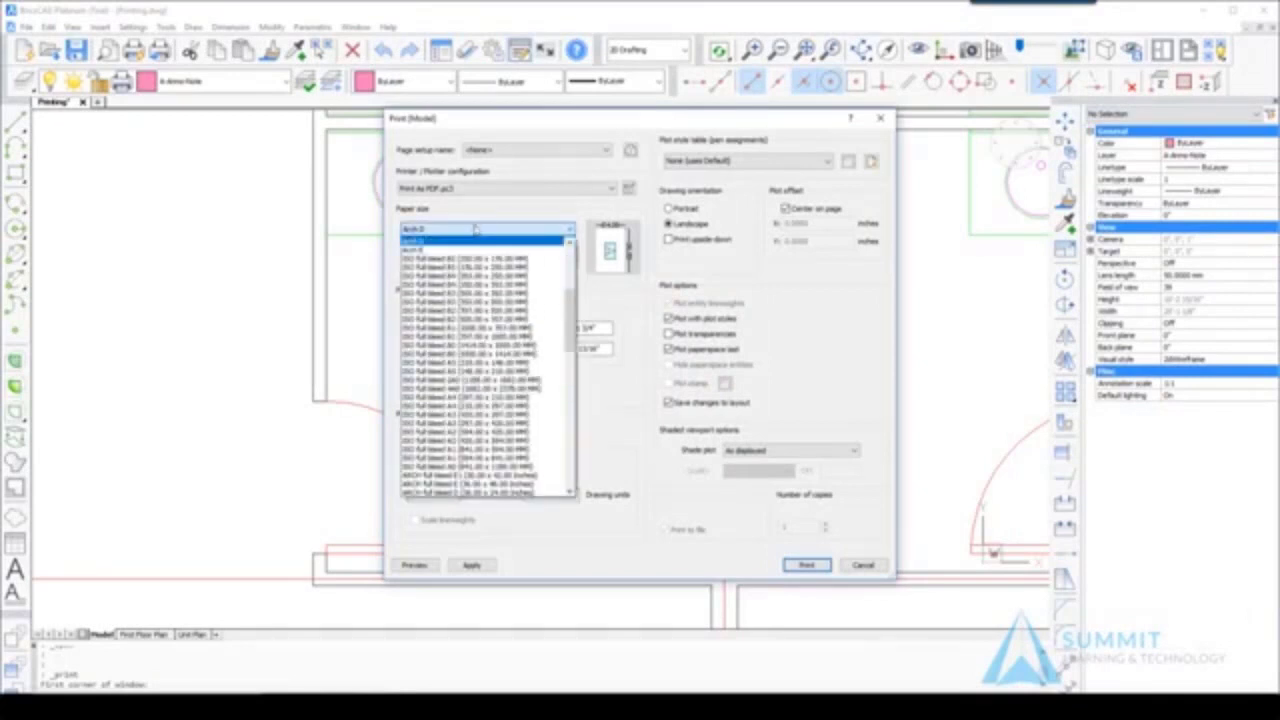
scroll(477, 230, "up", 7)
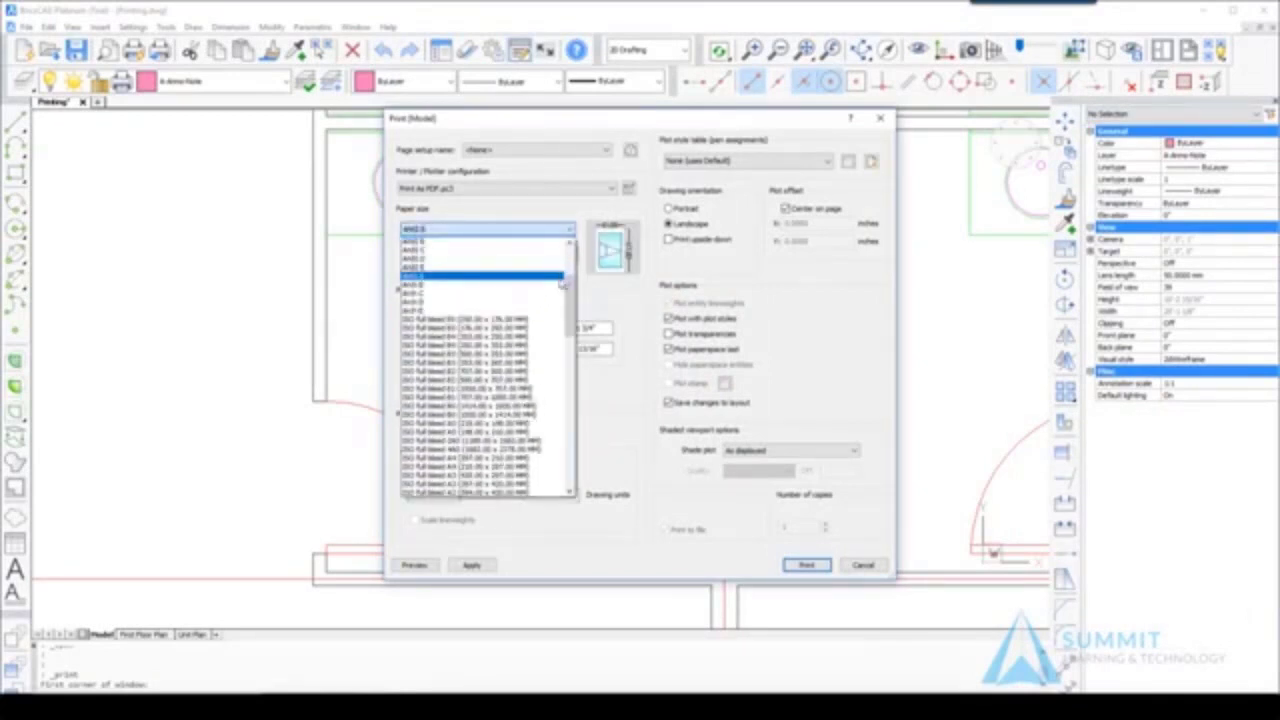
left_click_drag(569, 297, 569, 370)
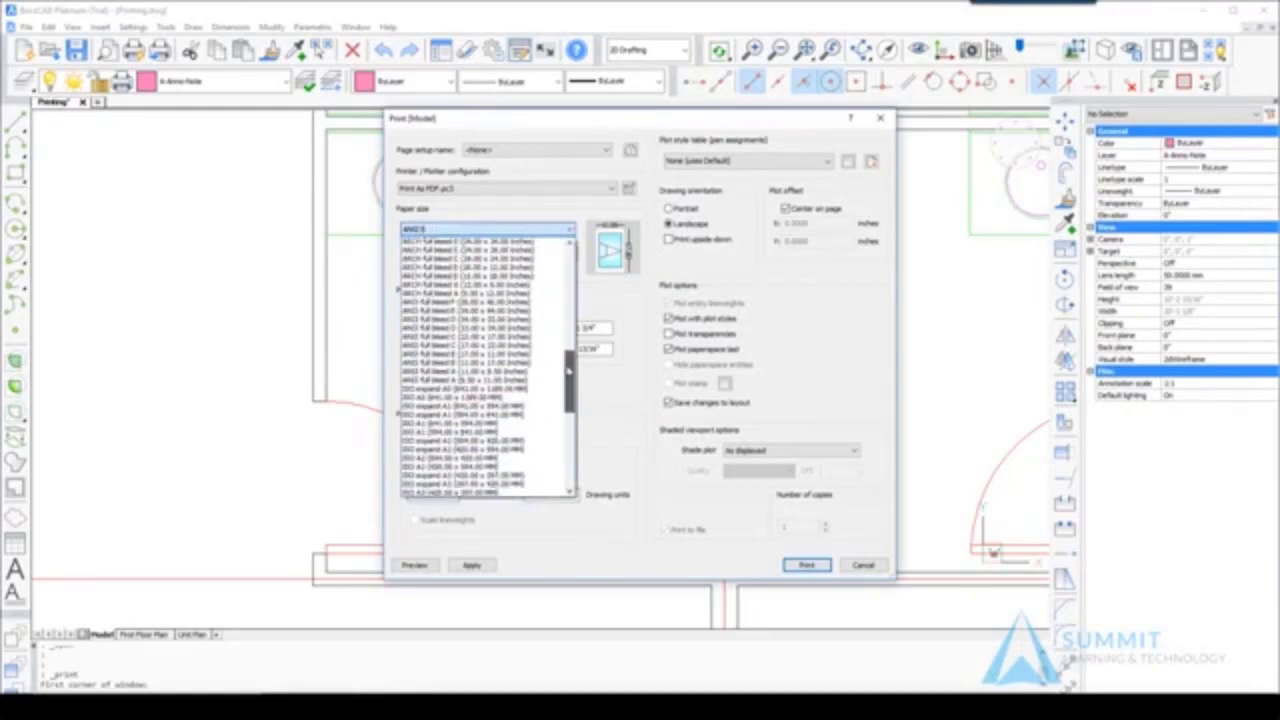
left_click_drag(570, 371, 569, 436)
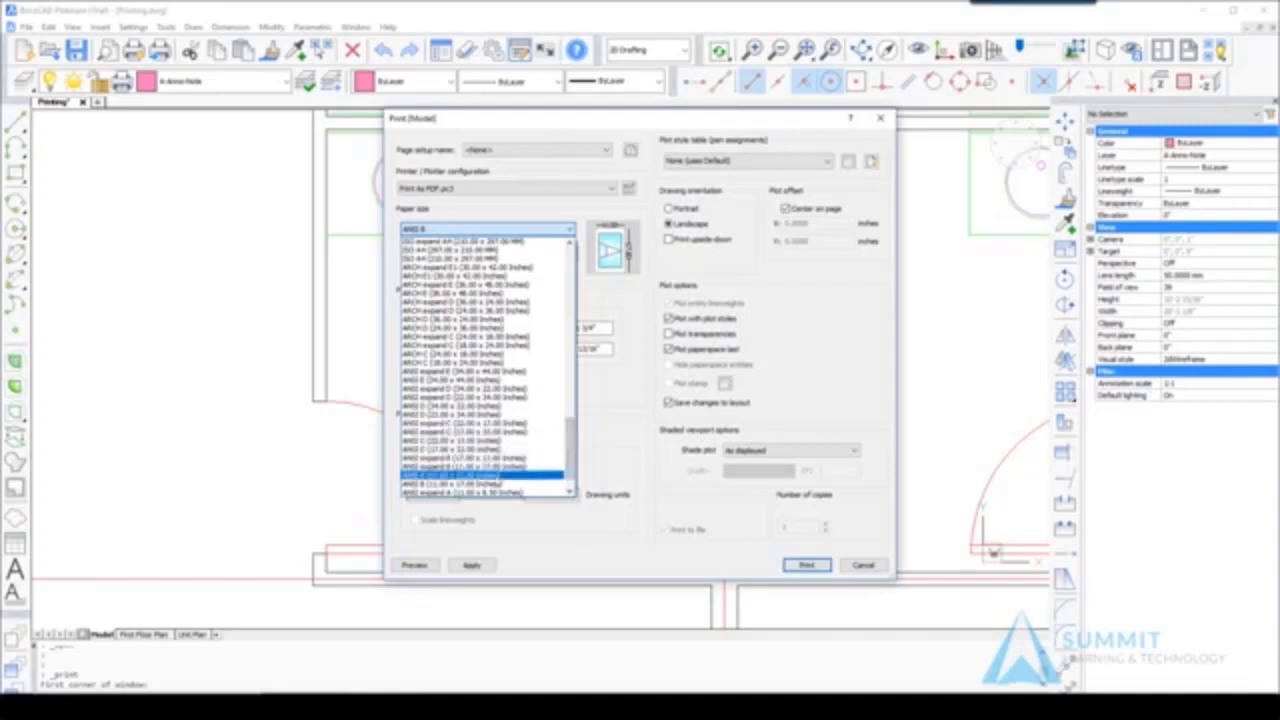
left_click(495, 485)
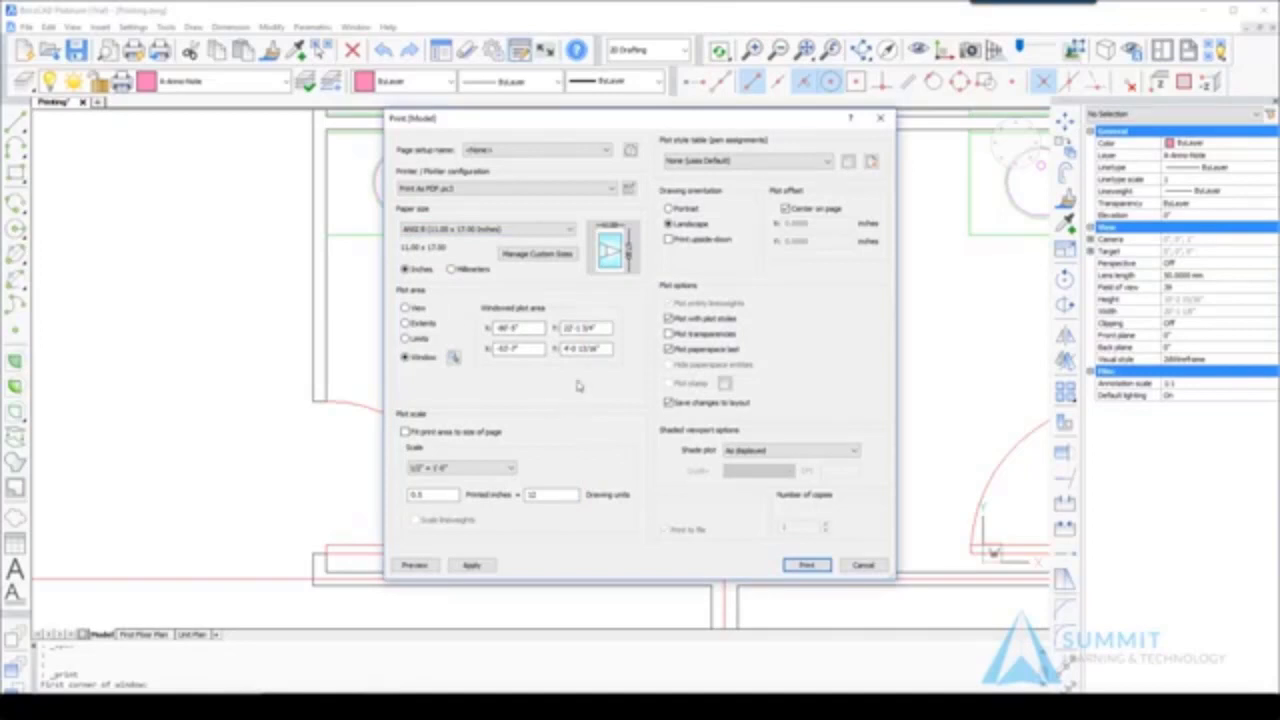
left_click(414, 567)
Step: Print the model window to a PDF file named Printing-Model-B in the Documents folder
left_click(806, 567)
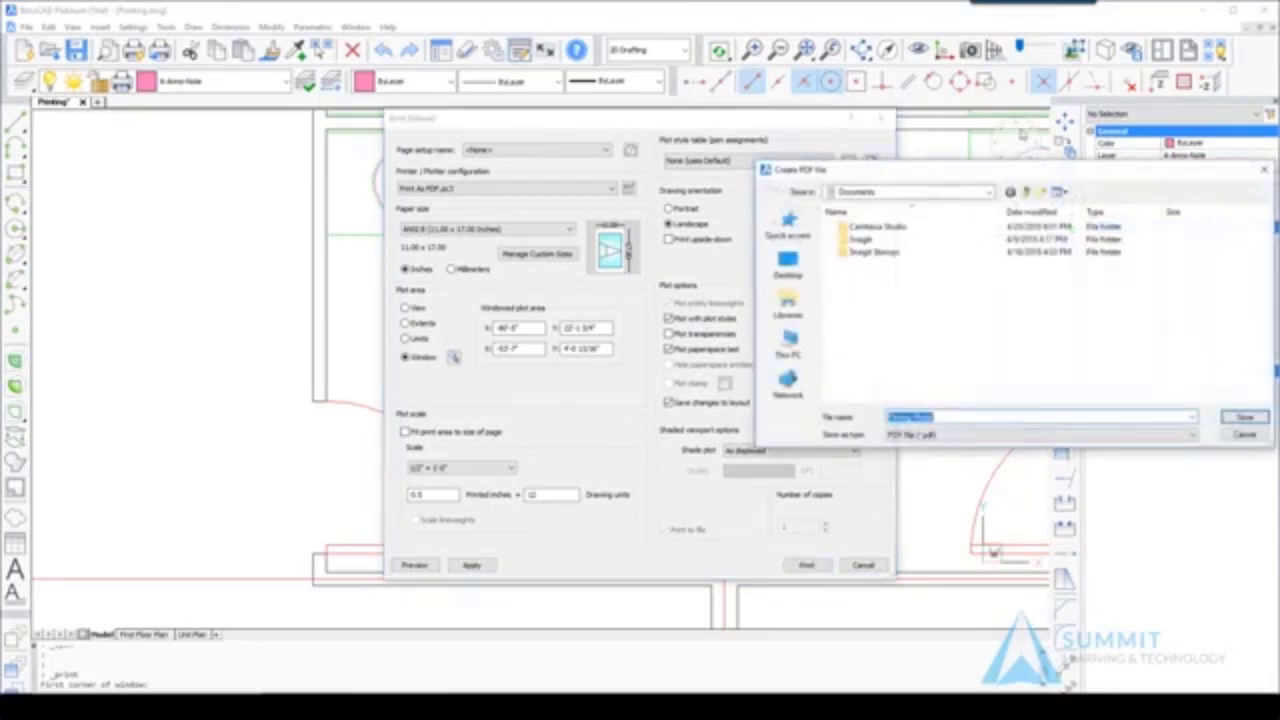
left_click_drag(962, 160, 768, 158)
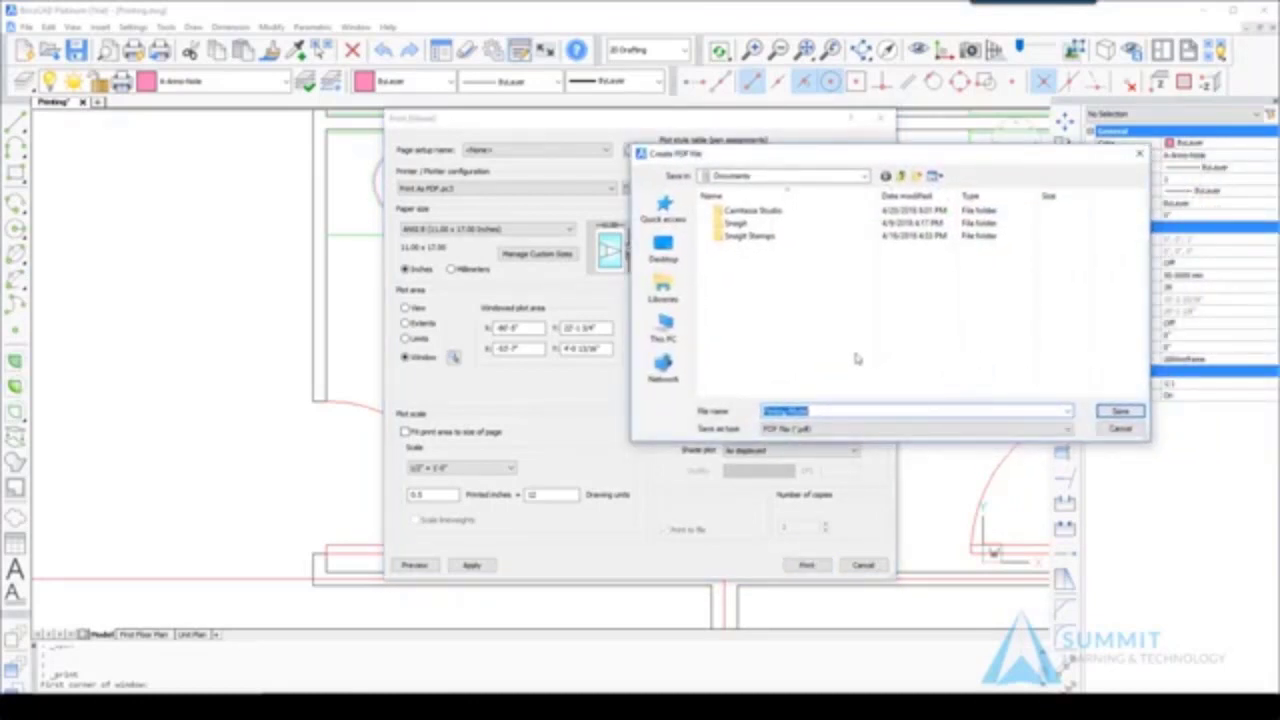
left_click(808, 411)
type("_1")
left_click(1119, 411)
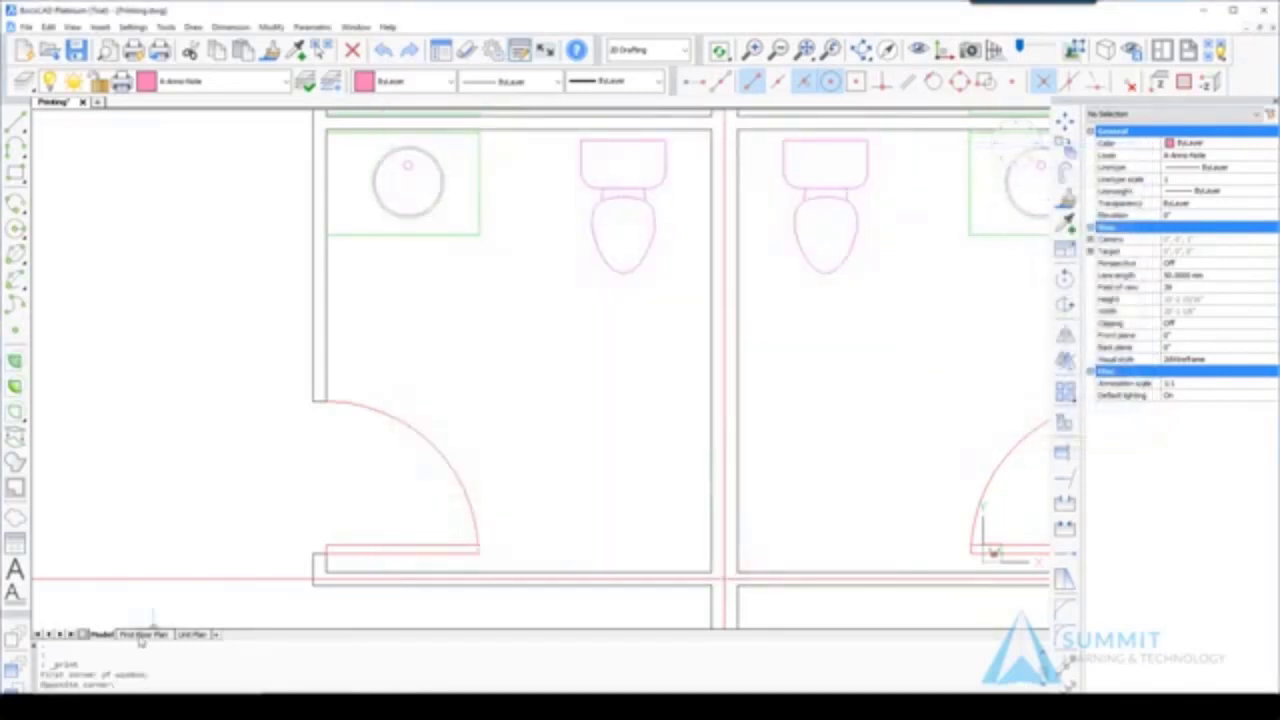
Step: Switch to the Unit Plan layout and set its print paper size to ANSI expand B (17.00 x 11.00 Inches)
left_click(193, 634)
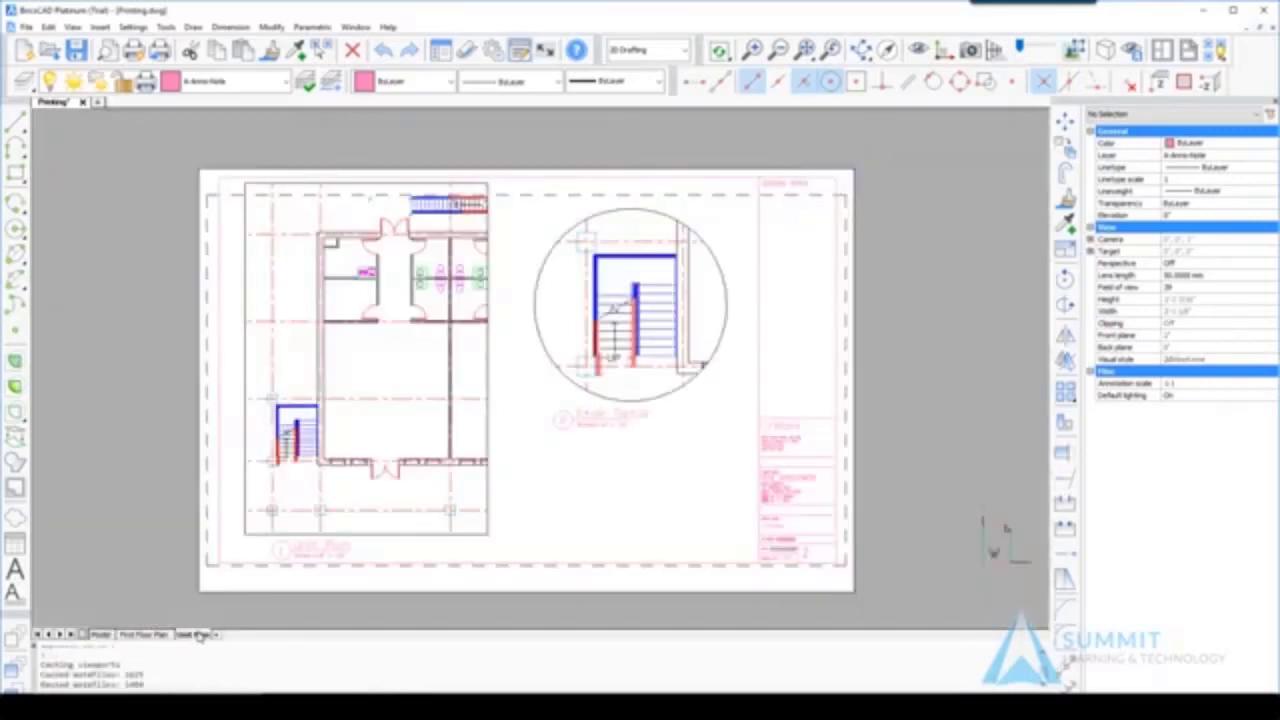
left_click(26, 27)
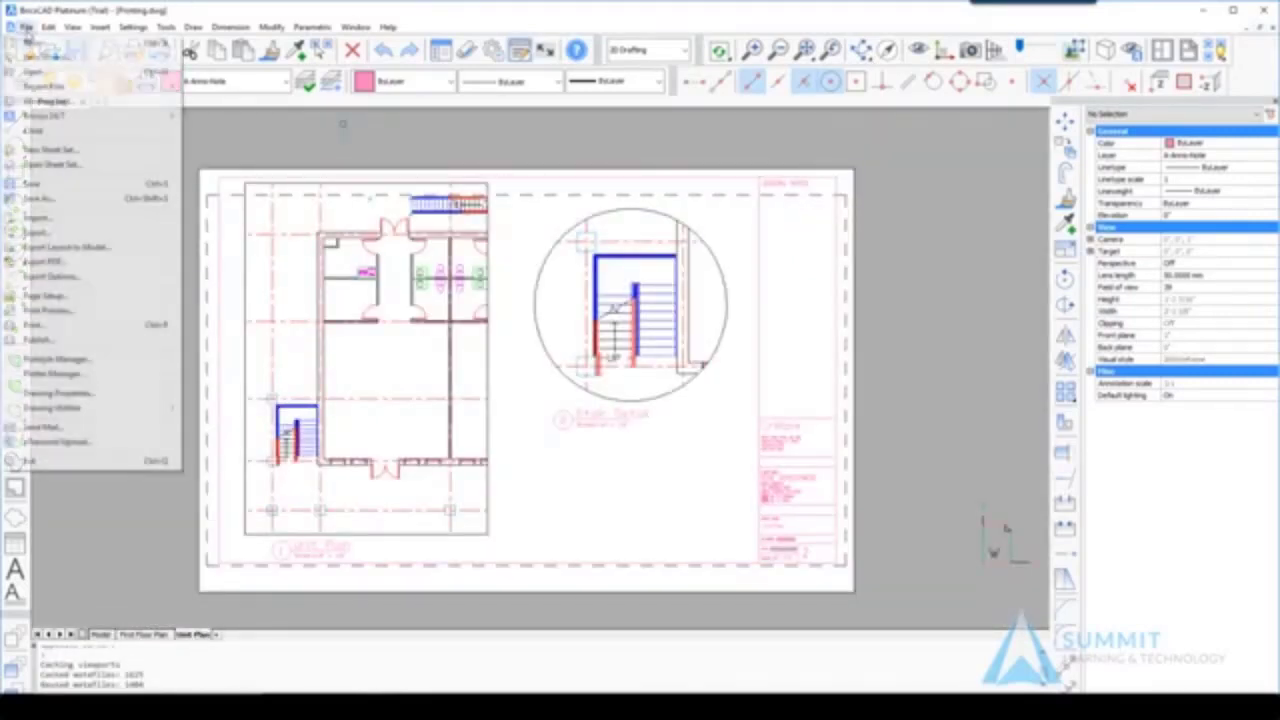
left_click(60, 327)
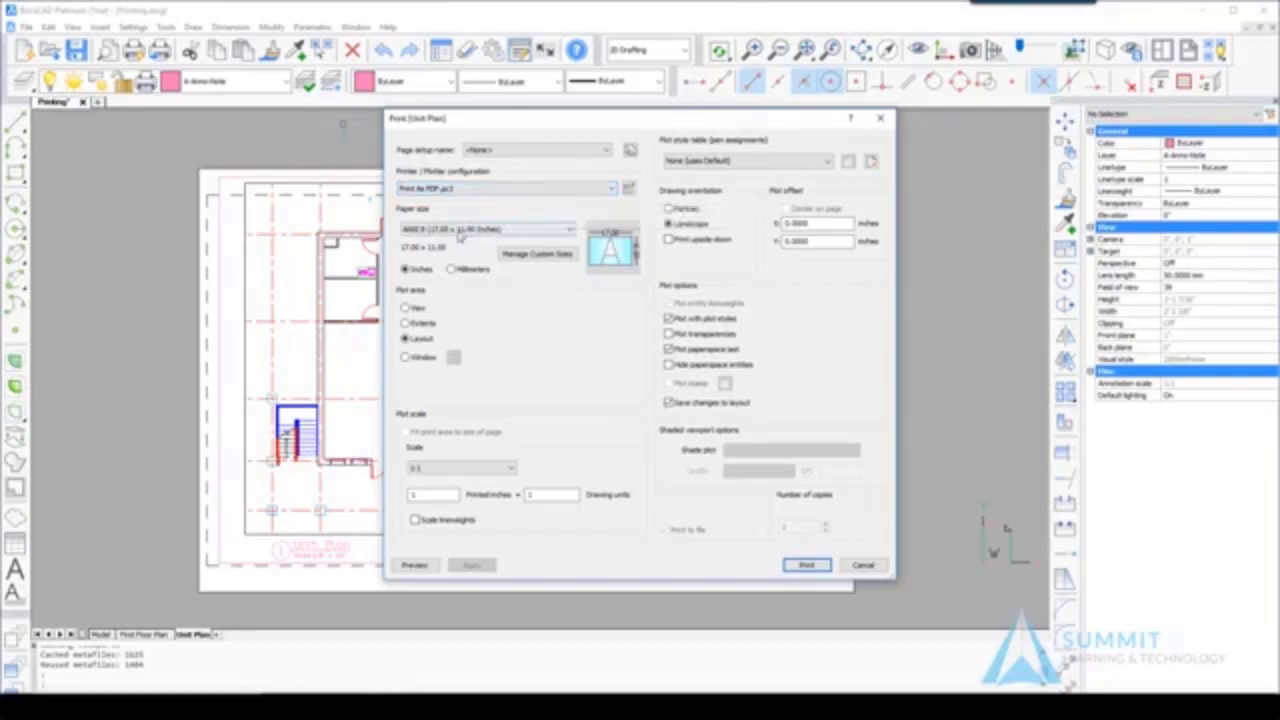
left_click(466, 230)
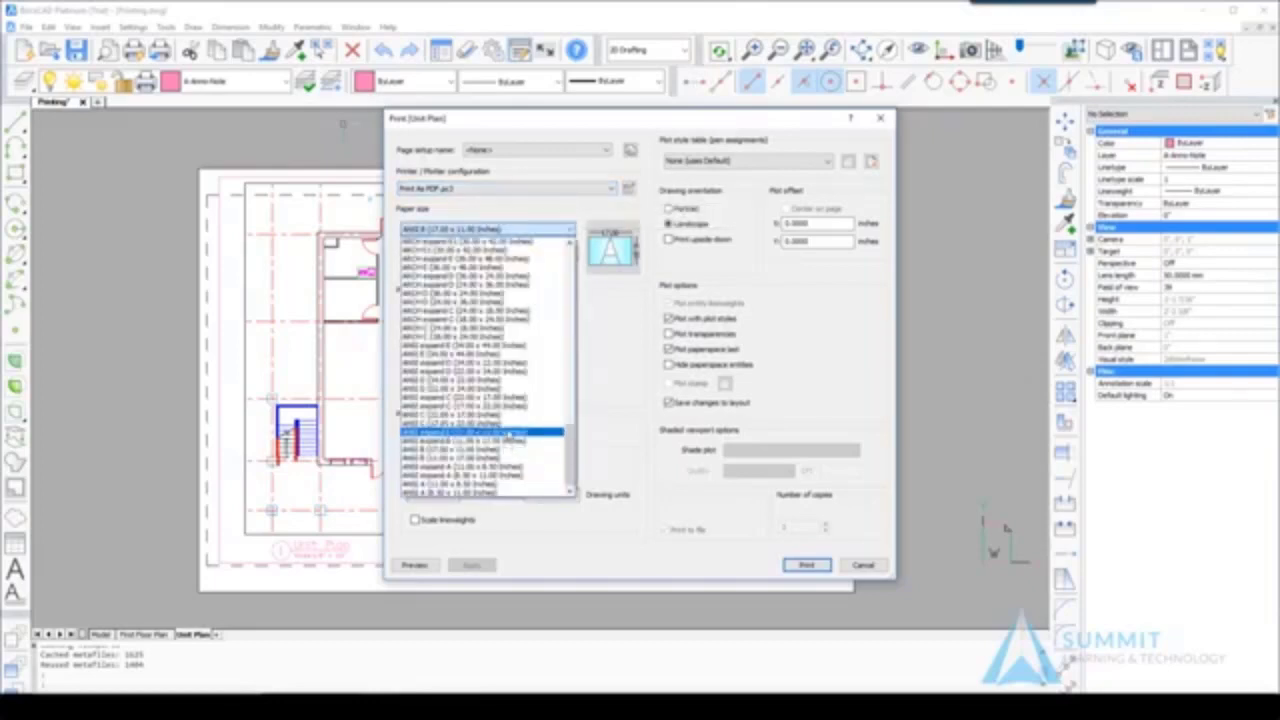
left_click(510, 434)
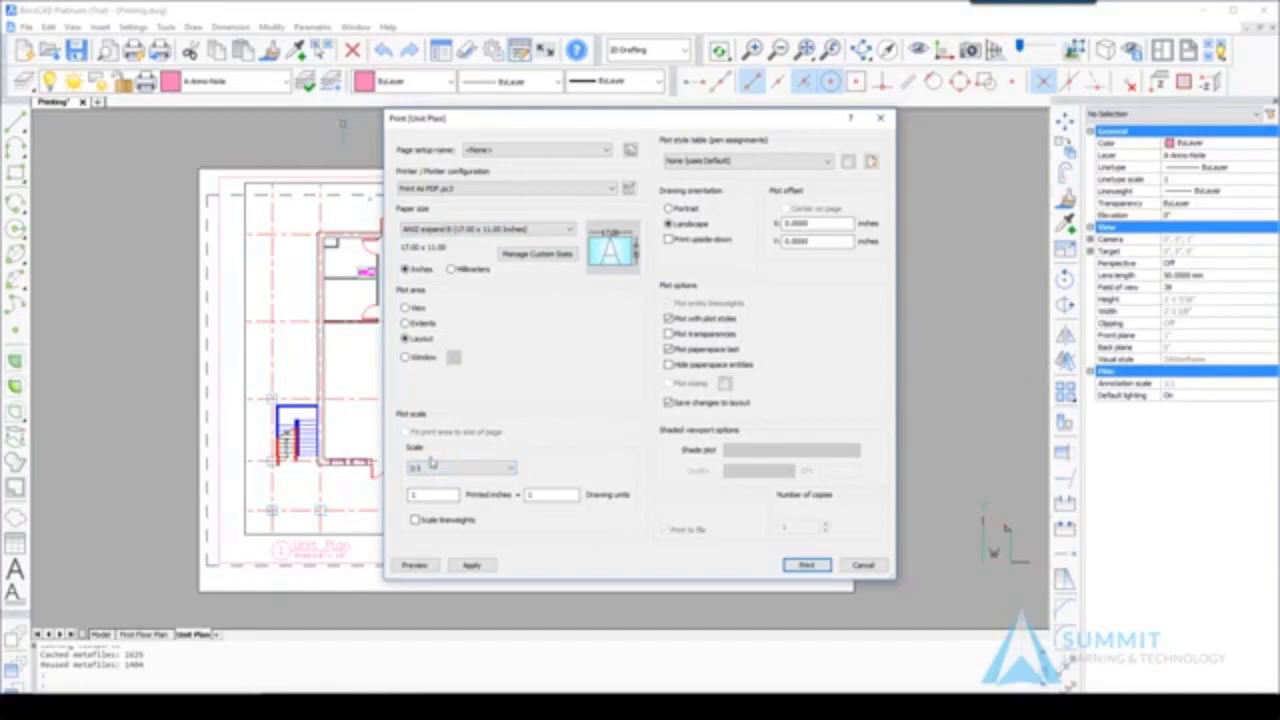
Step: Preview the Unit Plan layout print and save it as the PDF file Printing-Unit Plan in the Documents folder
left_click(416, 566)
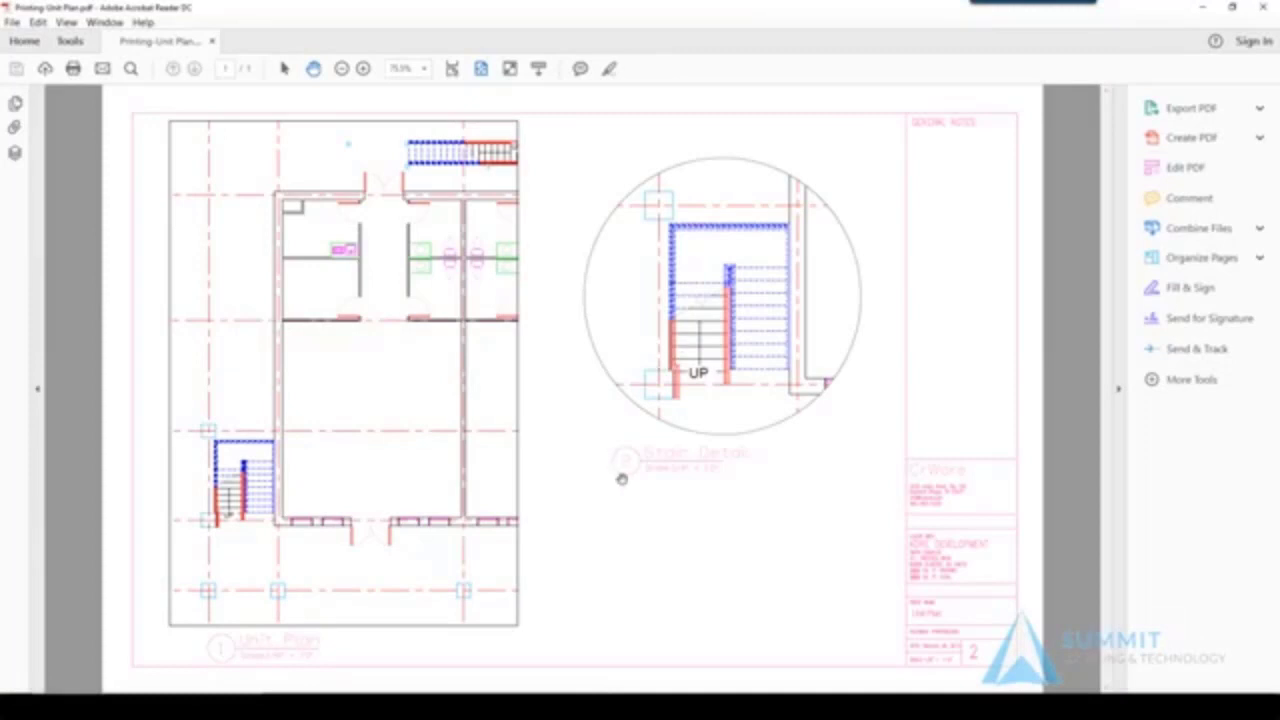
scroll(620, 480, "down", 1, "ctrl")
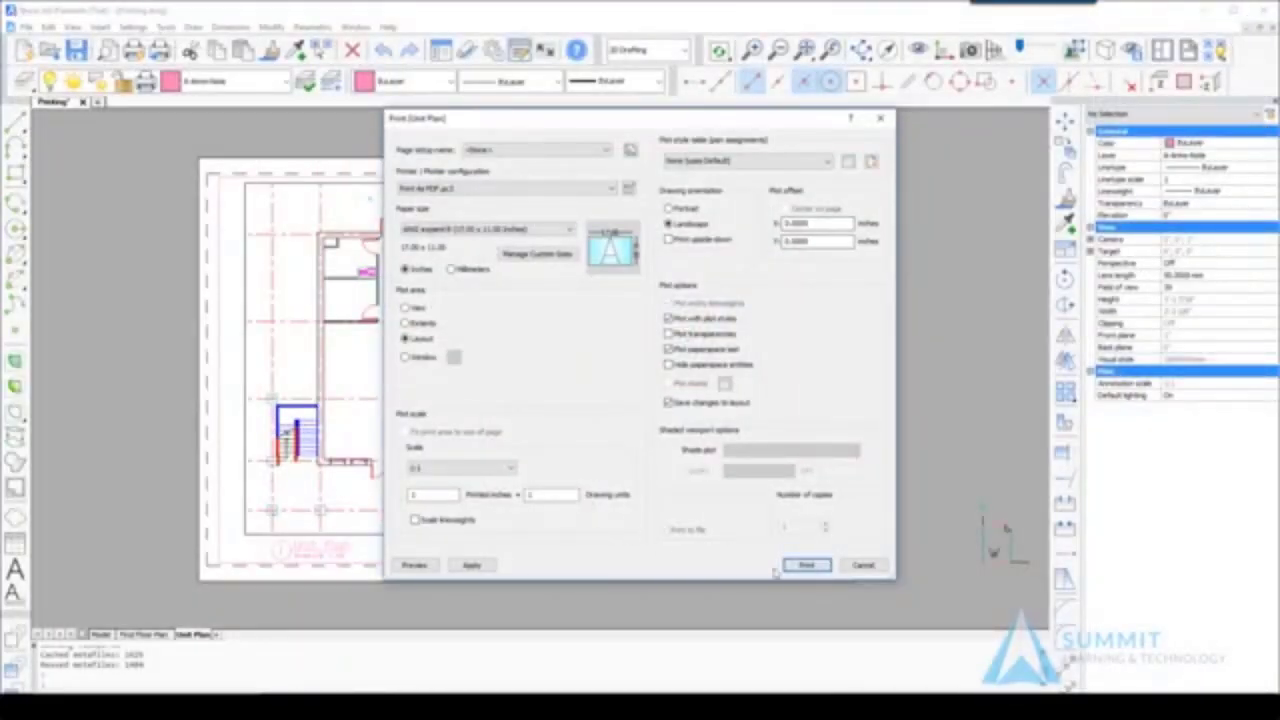
left_click(805, 566)
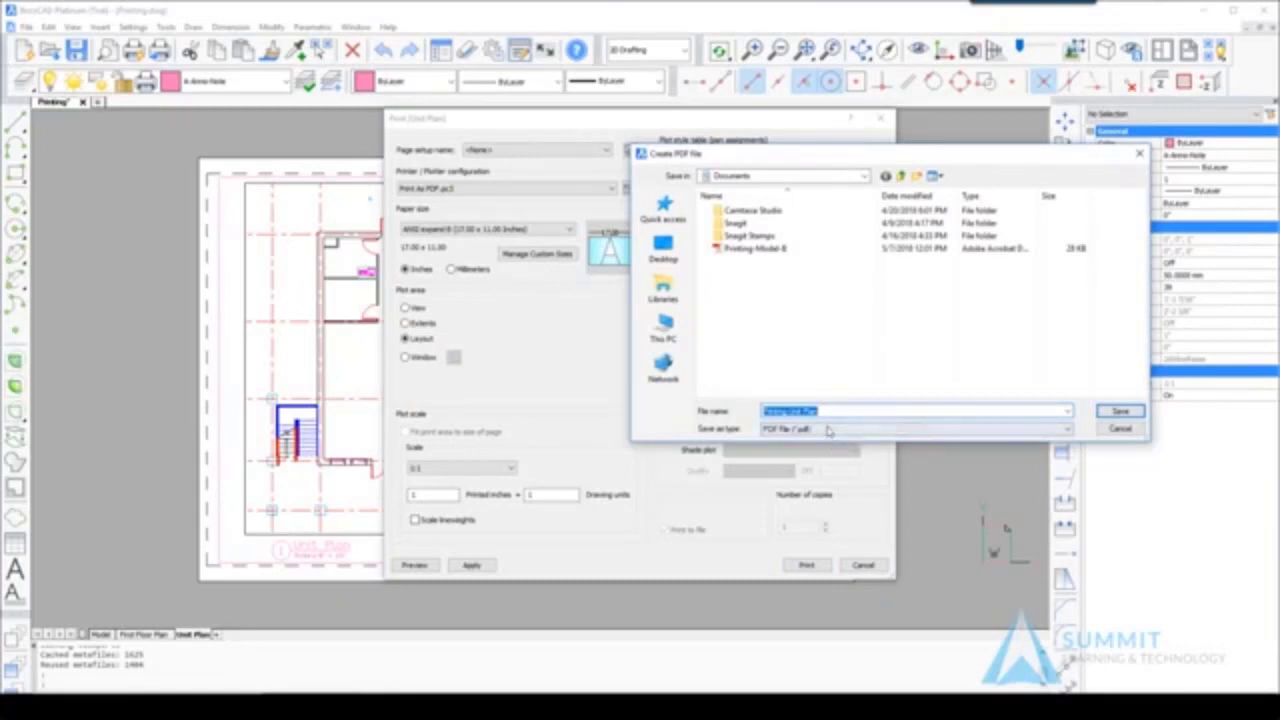
left_click(1119, 411)
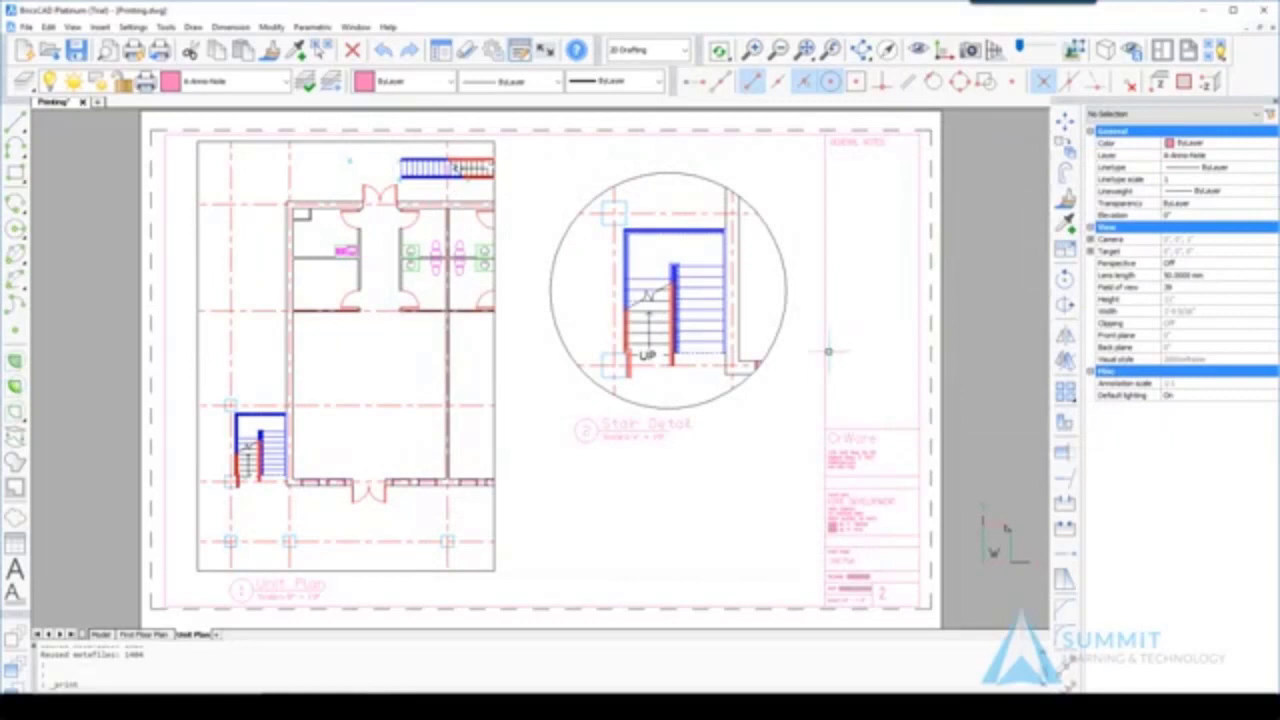
Step: Switch to the First Floor Plan layout and set its print paper size to ARCH expand D (36.00 x 24.00 Inches)
key("ctrl+p")
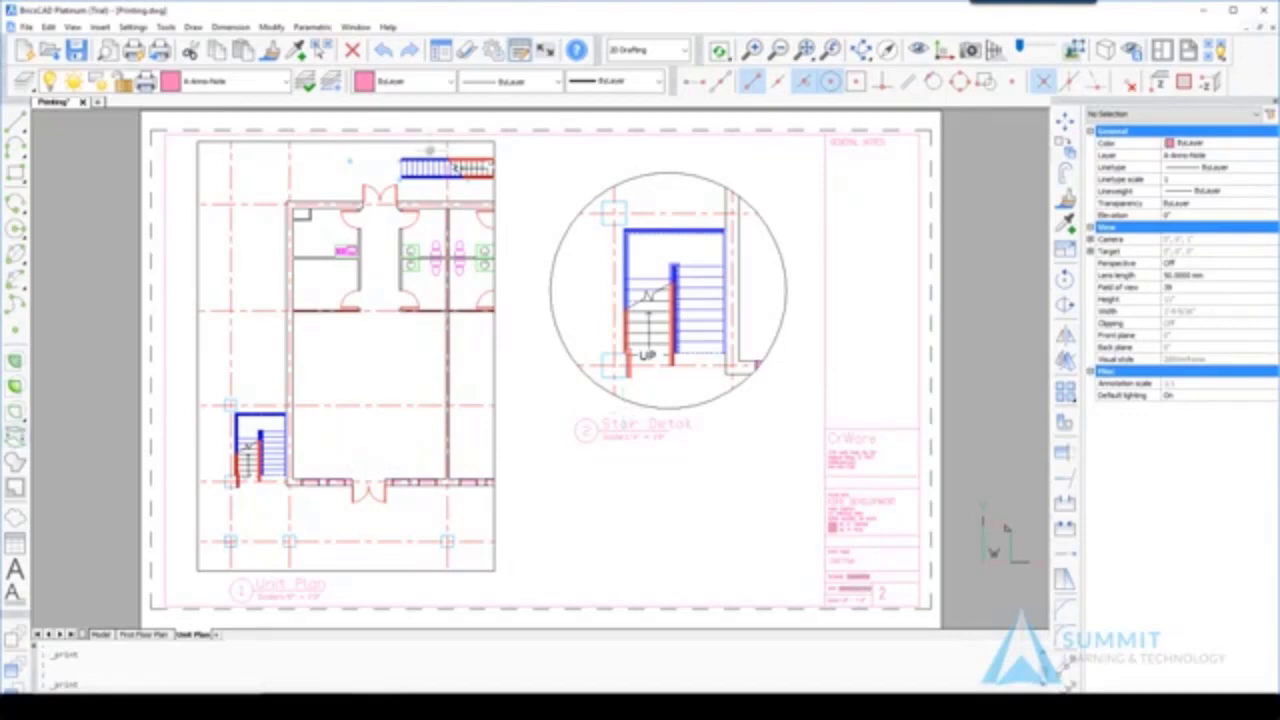
left_click(145, 634)
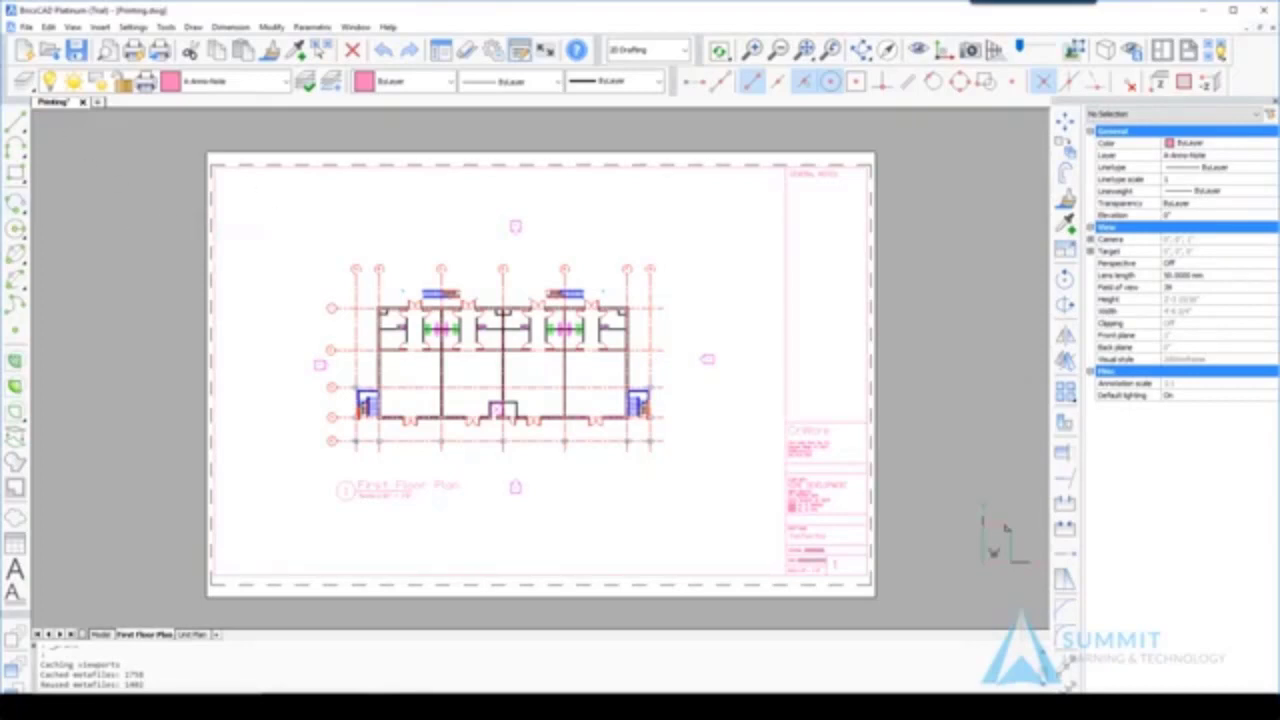
right_click(256, 197)
left_click(268, 232)
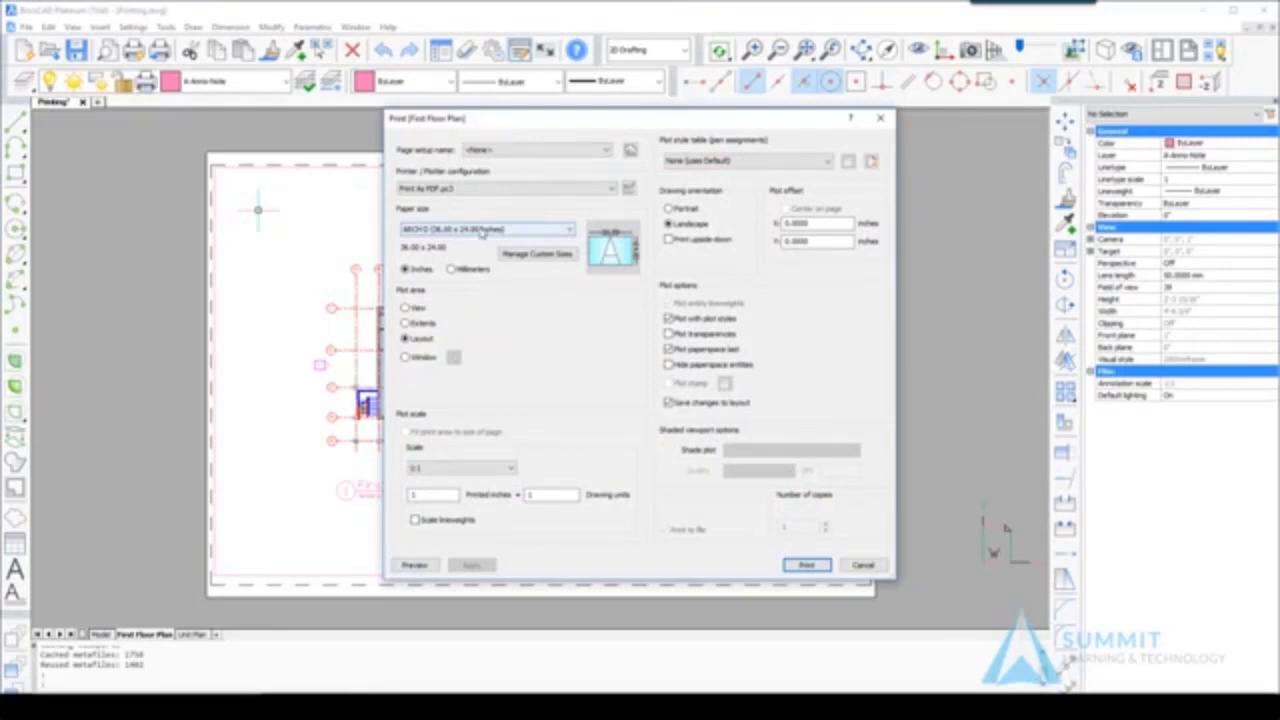
left_click(482, 230)
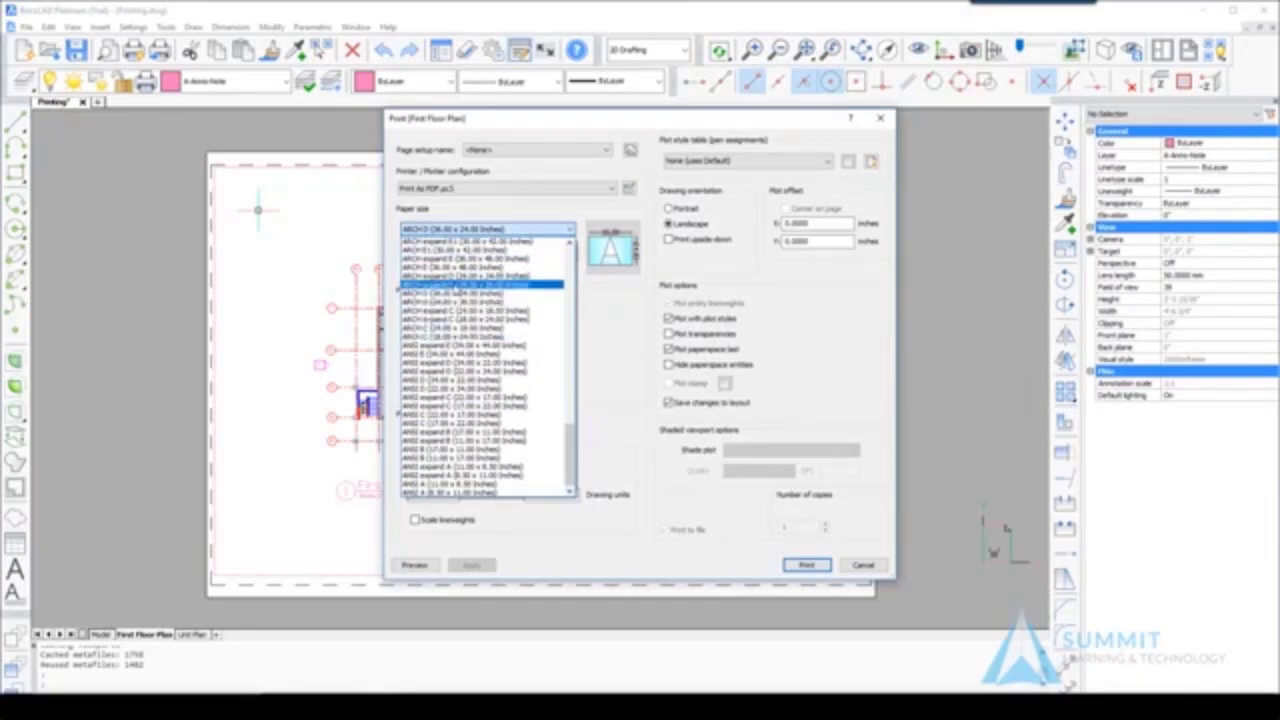
left_click(456, 277)
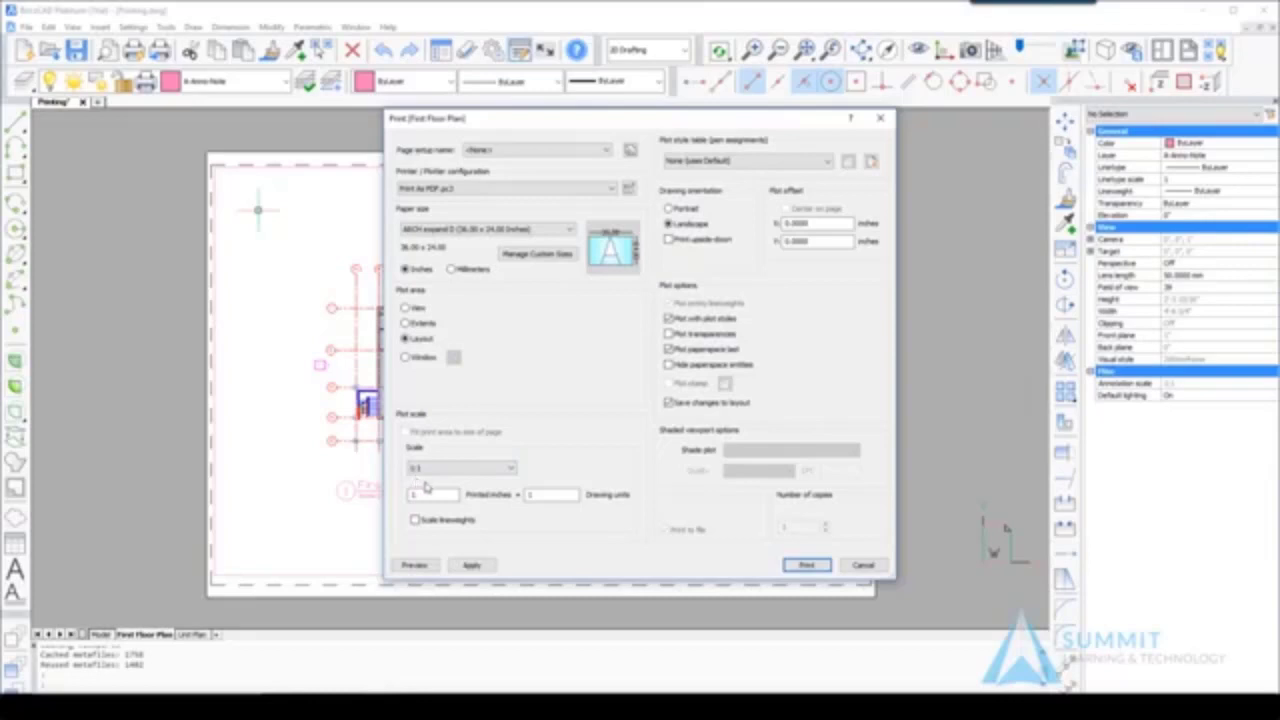
Step: Print the First Floor Plan layout to the PDF file Printing-First Floor Plan in the Documents folder
left_click(806, 567)
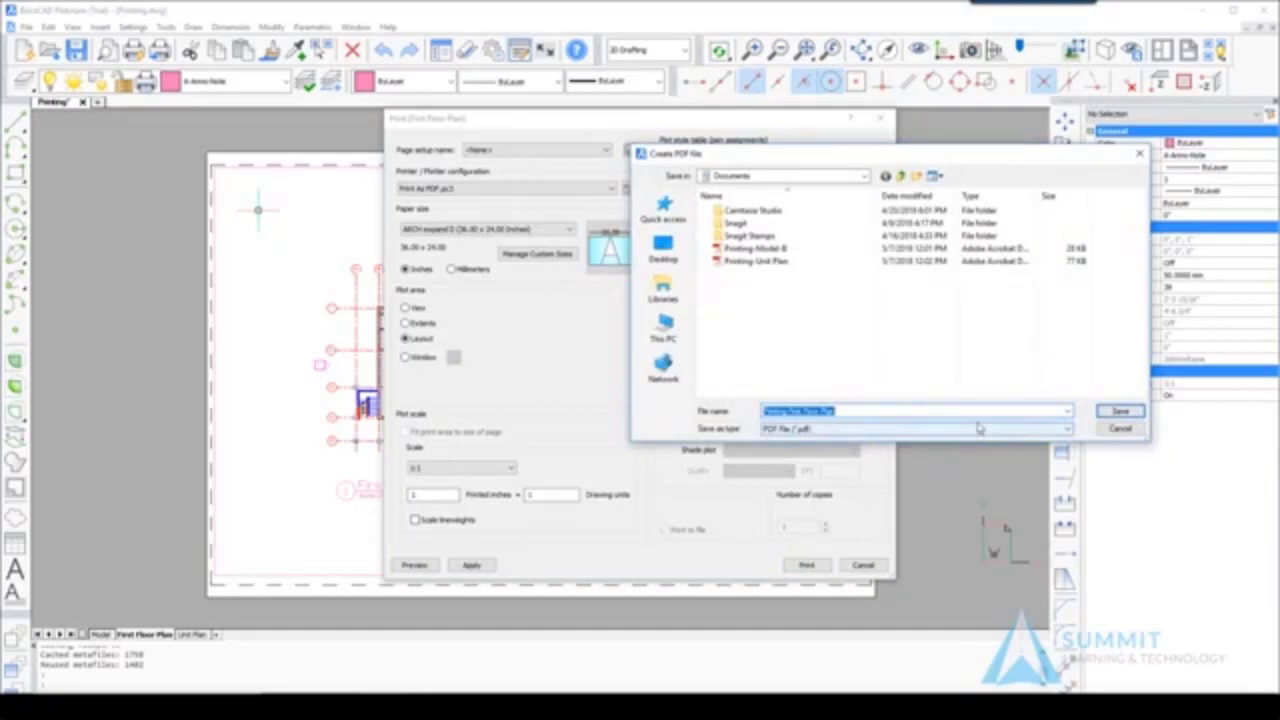
left_click(1121, 412)
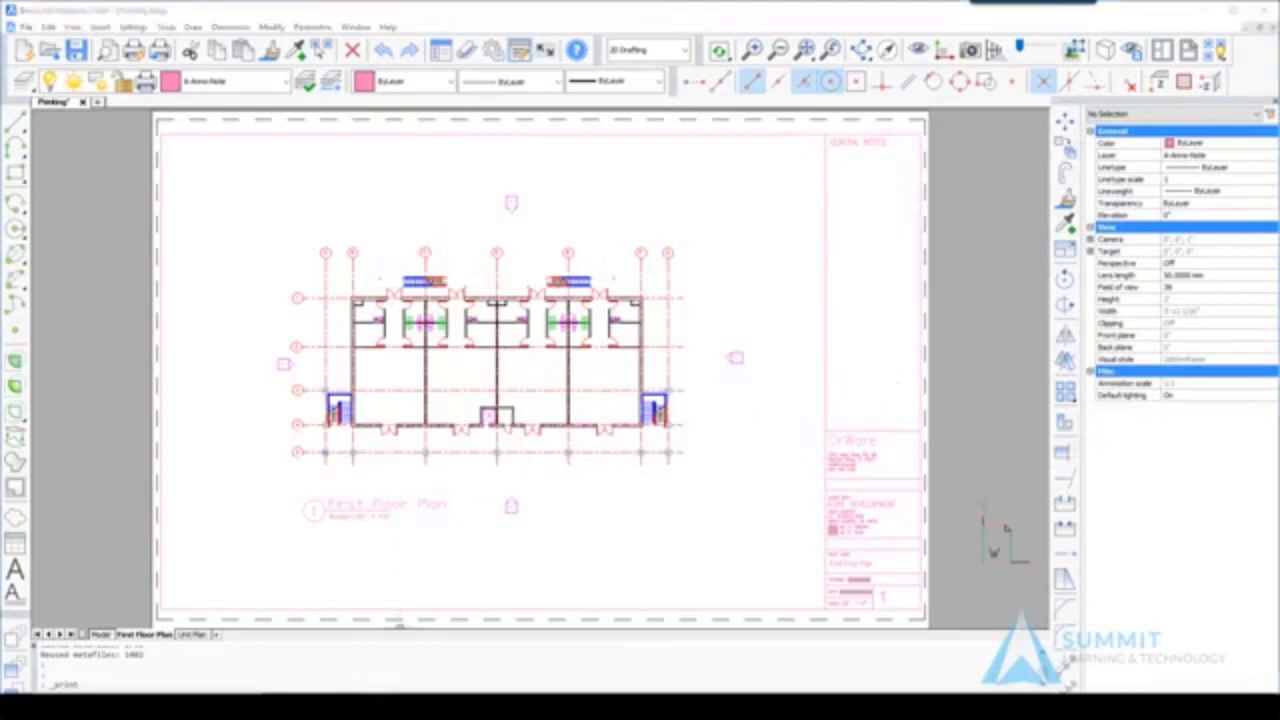
Step: Open the Printing-First Floor Plan PDF from the Documents folder in Adobe Acrobat Reader, review the sheet, and return to BricsCAD
left_click(300, 640)
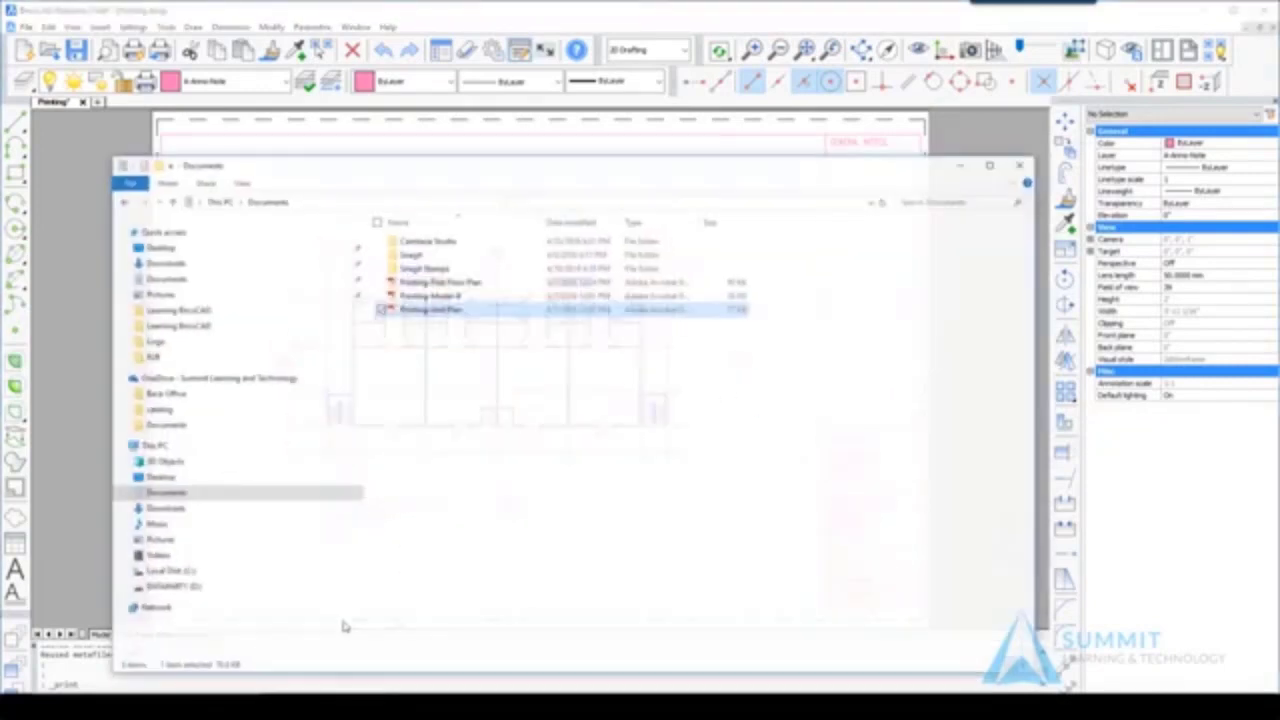
left_click(448, 272)
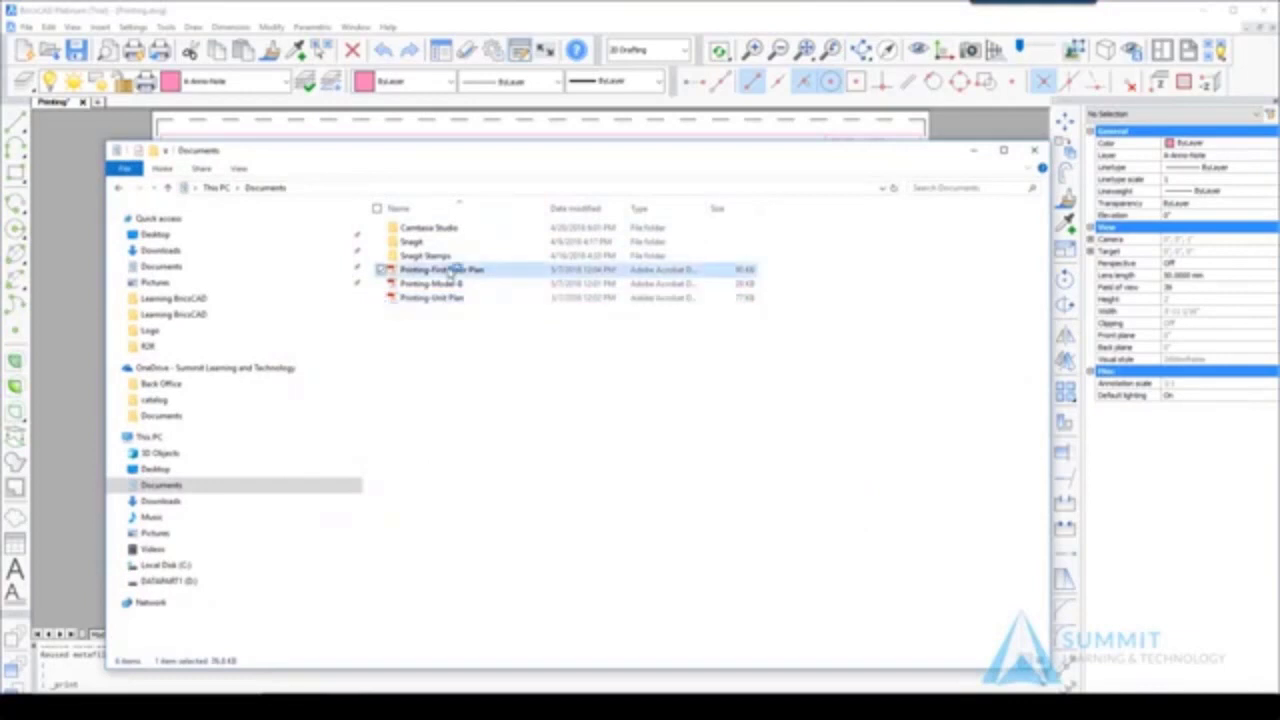
double_click(448, 272)
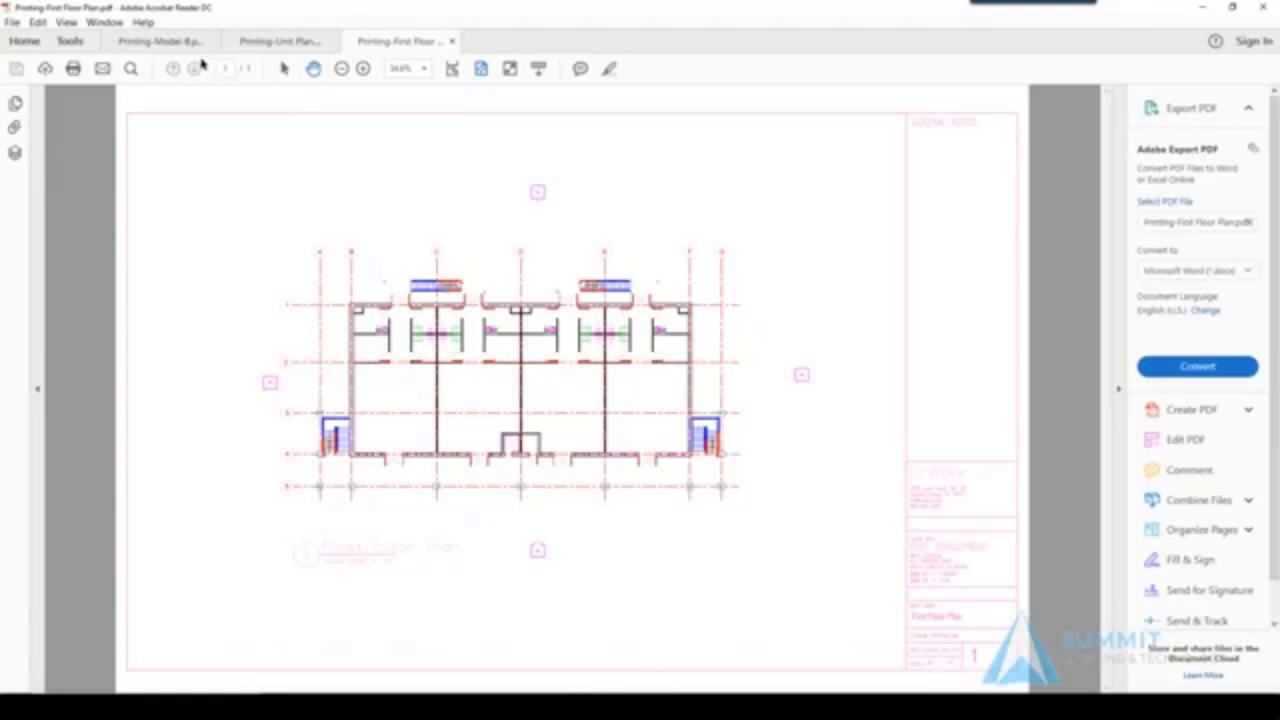
left_click(1202, 7)
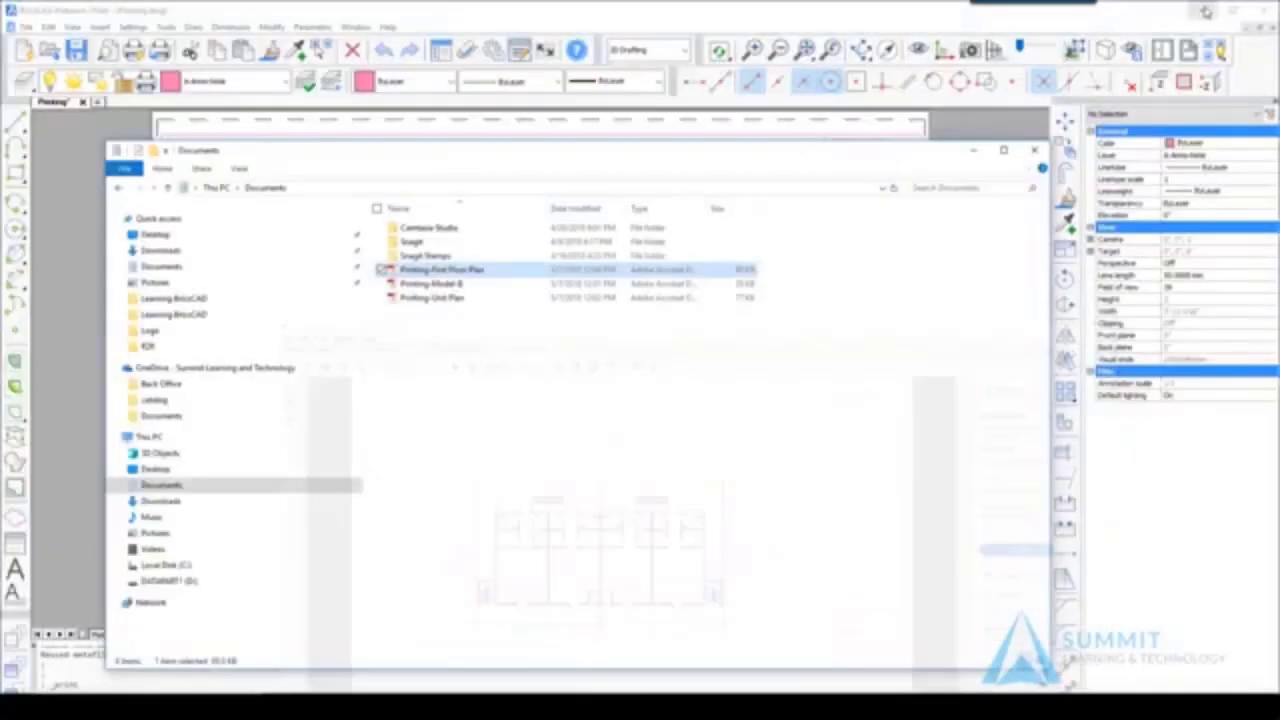
left_click(544, 5)
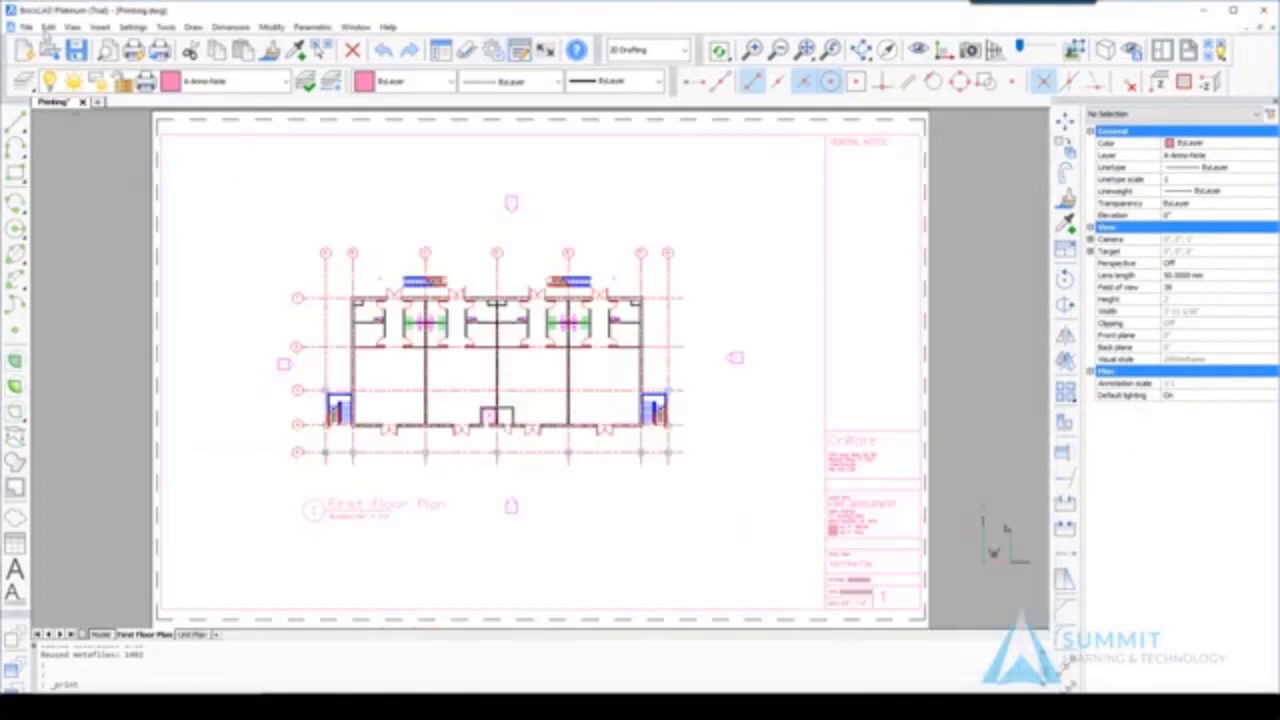
Step: Start another print of the First Floor Plan layout using the 11x17 scaled-to-fit PDF page setup
left_click(25, 26)
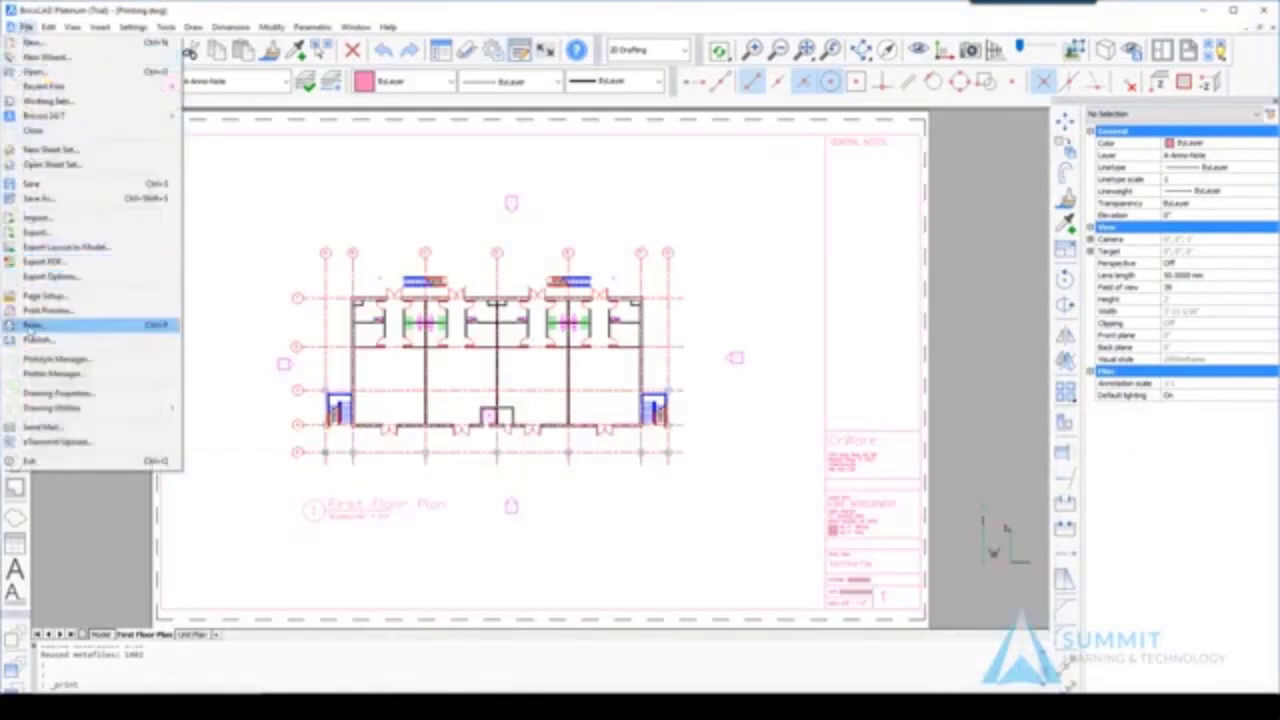
left_click(40, 324)
left_click(510, 151)
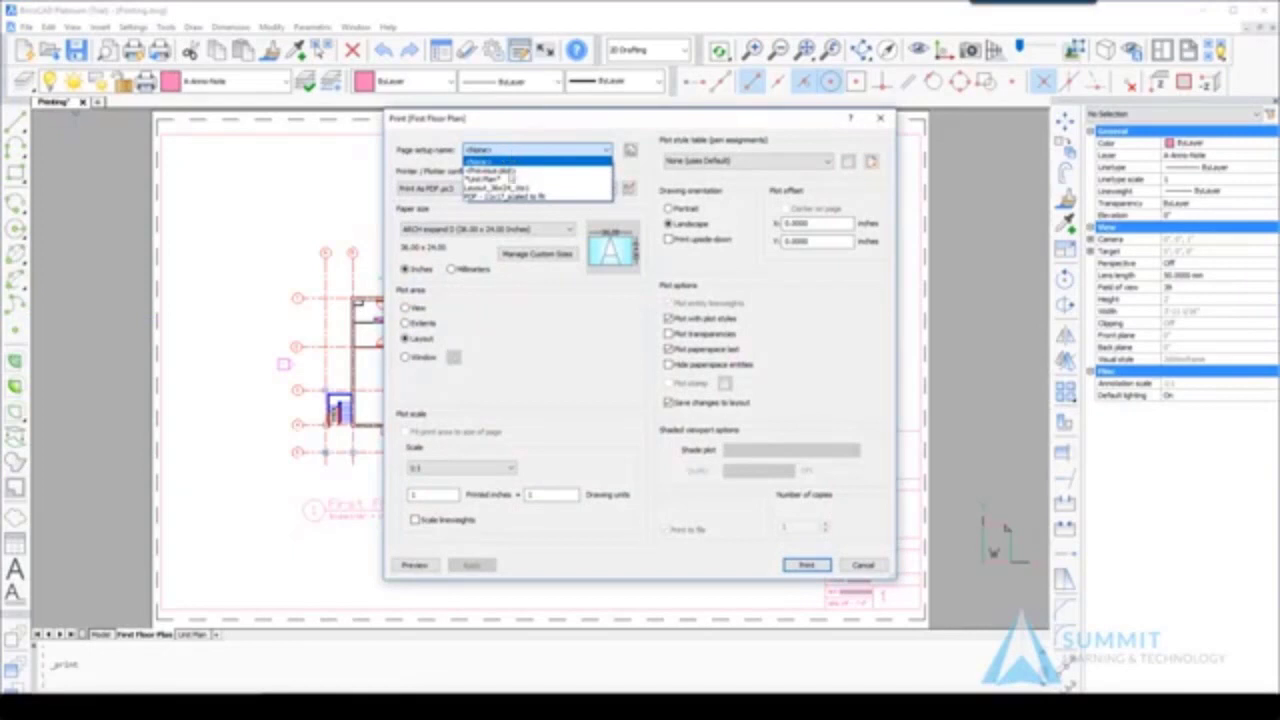
left_click(521, 199)
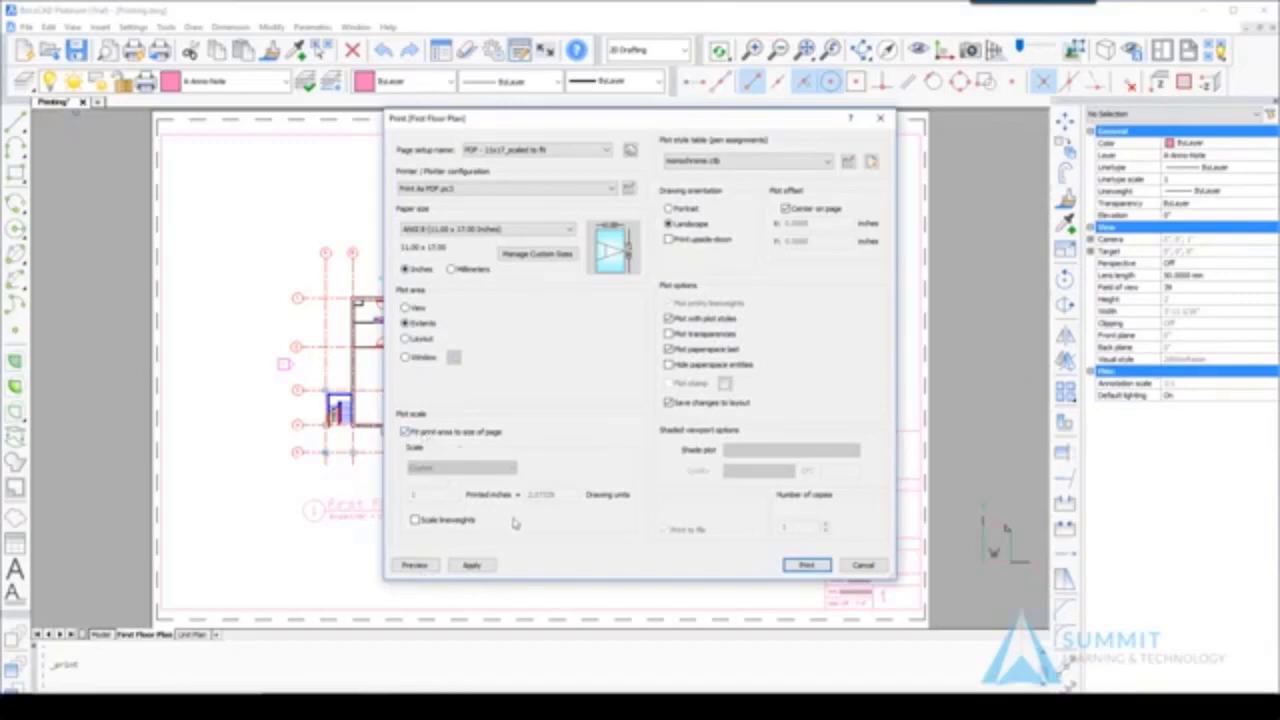
Step: Print the layout to a PDF file named Printing-First Floor Plan-11x17-BW in the Documents folder
left_click(810, 567)
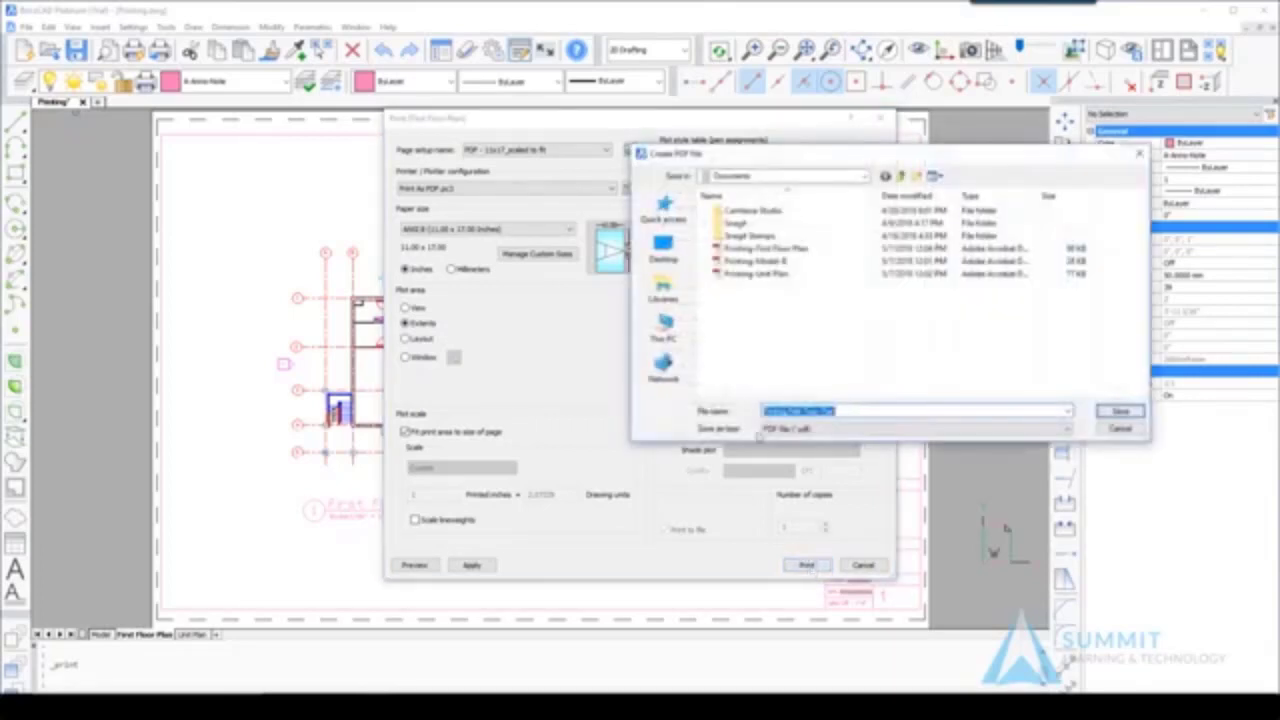
left_click(841, 413)
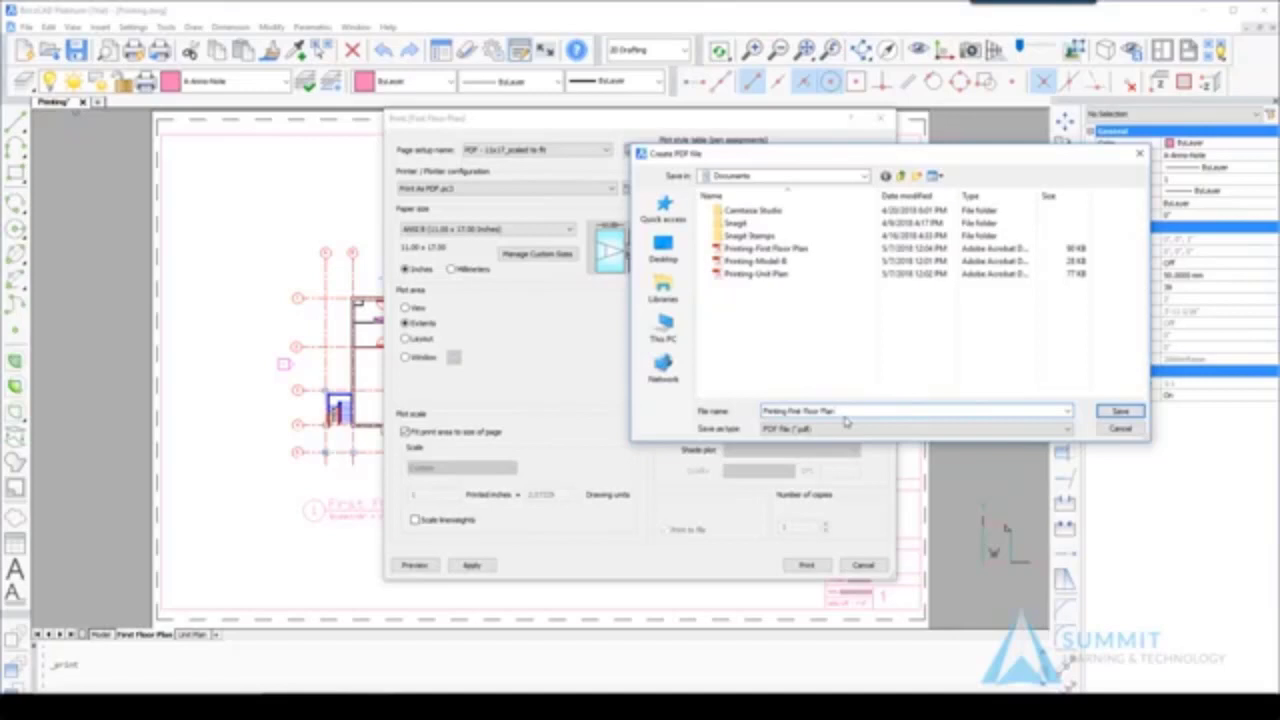
type("-11x17")
type("d")
key("BackSpace")
key("BackSpace")
key("BackSpace")
type("-BW")
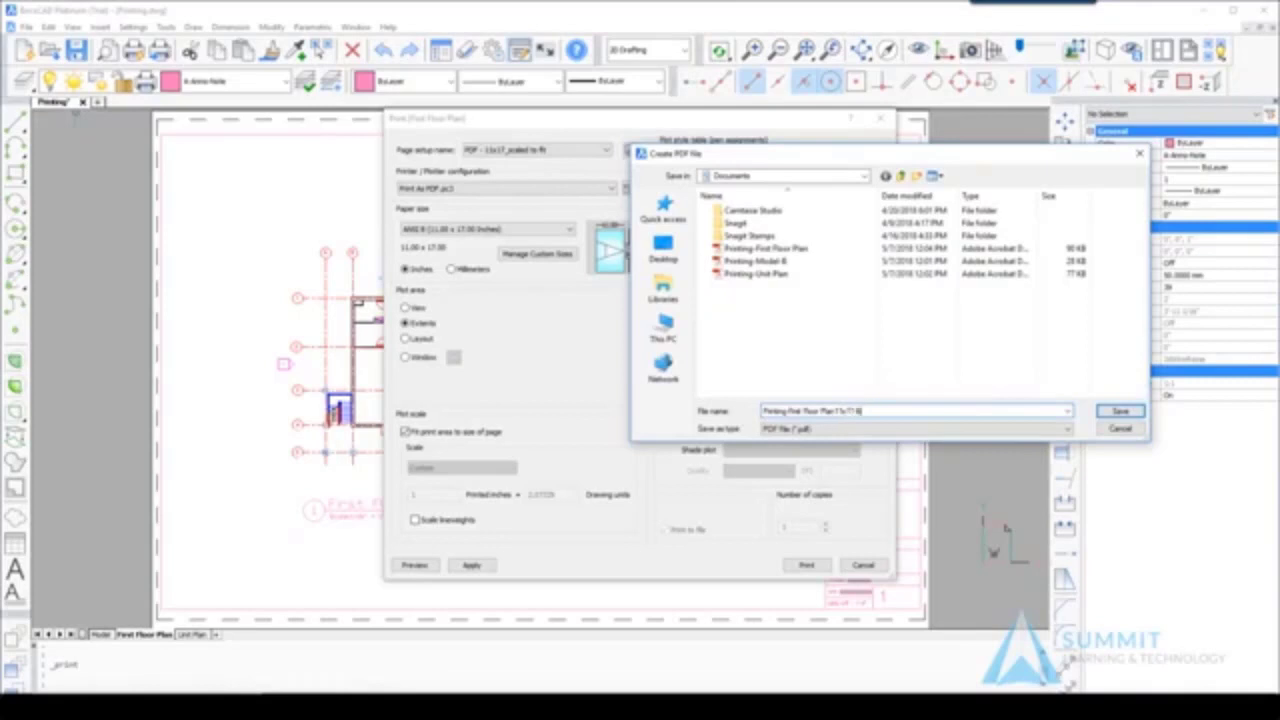